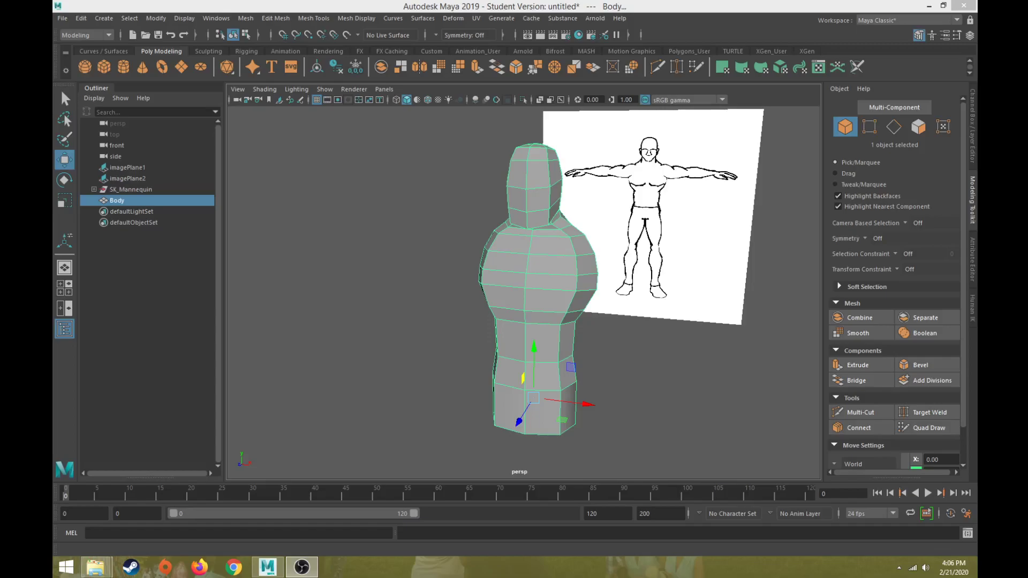
# Select the four faces on one side of the upper torso where the arm attaches.
pyautogui.keyDown('alt'); pyautogui.moveTo(659, 338); pyautogui.dragTo(686, 277); pyautogui.keyUp('alt')
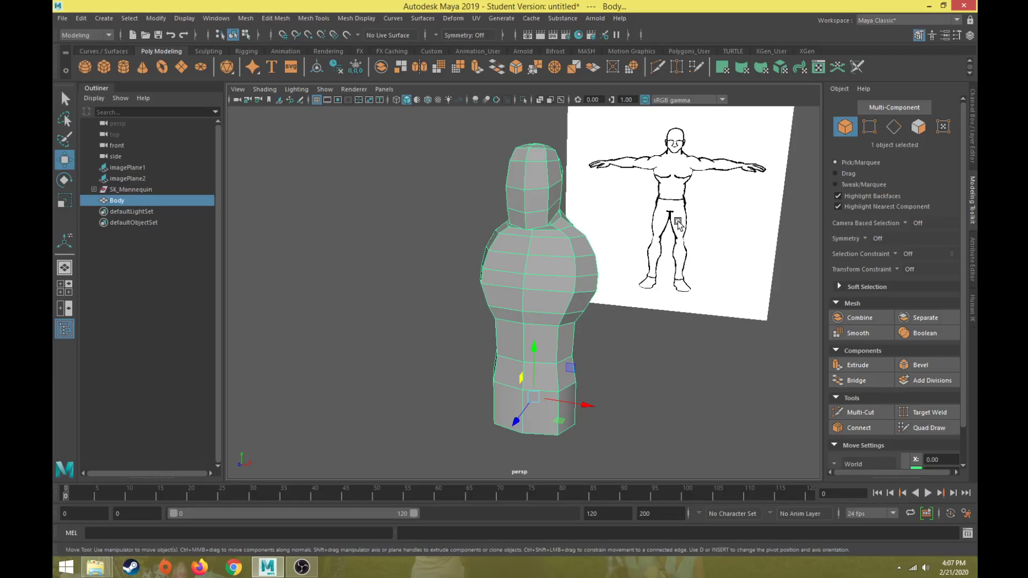
pyautogui.moveTo(594, 276)
pyautogui.keyDown('alt'); pyautogui.mouseDown()
pyautogui.moveTo(545, 273)
pyautogui.moveTo(585, 280)
pyautogui.mouseUp(); pyautogui.keyUp('alt')
pyautogui.moveTo(577, 250); pyautogui.dragTo(580, 261, button='right')
pyautogui.click(580, 262)
pyautogui.moveTo(580, 261)
pyautogui.keyDown('alt'); pyautogui.mouseDown()
pyautogui.moveTo(535, 273)
pyautogui.moveTo(571, 272)
pyautogui.mouseUp(); pyautogui.keyUp('alt')
pyautogui.keyDown('shift'); pyautogui.click(573, 271); pyautogui.keyUp('shift')
pyautogui.keyDown('shift'); pyautogui.click(556, 289); pyautogui.keyUp('shift')
pyautogui.keyDown('shift'); pyautogui.click(587, 276); pyautogui.keyUp('shift')
pyautogui.keyDown('alt'); pyautogui.moveTo(545, 309); pyautogui.dragTo(536, 194); pyautogui.keyUp('alt')
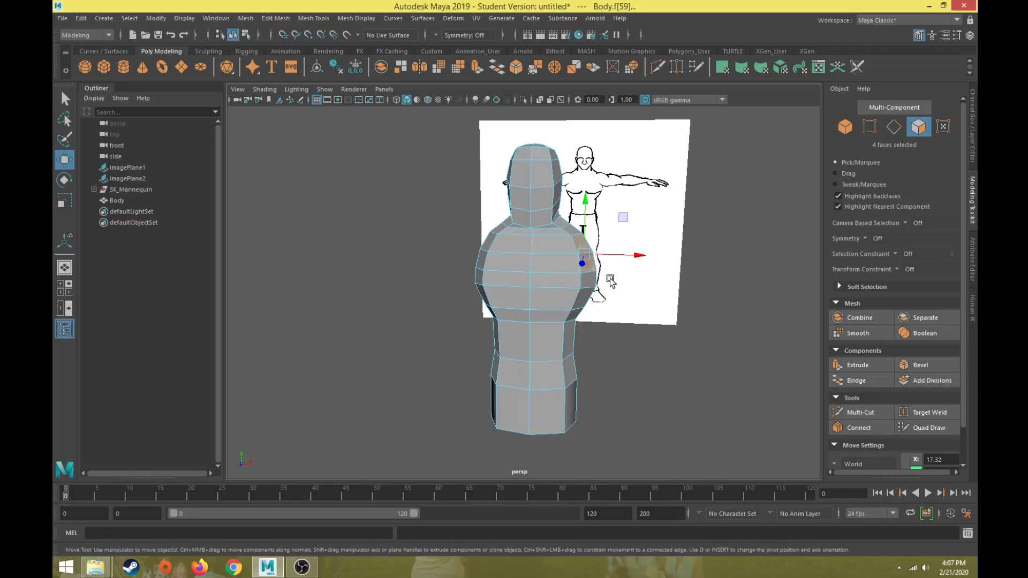
# Turn on Object X symmetry and select the matching arm-attachment faces on both sides of the torso.
pyautogui.keyDown('alt'); pyautogui.moveTo(644, 306); pyautogui.dragTo(553, 248); pyautogui.keyUp('alt')
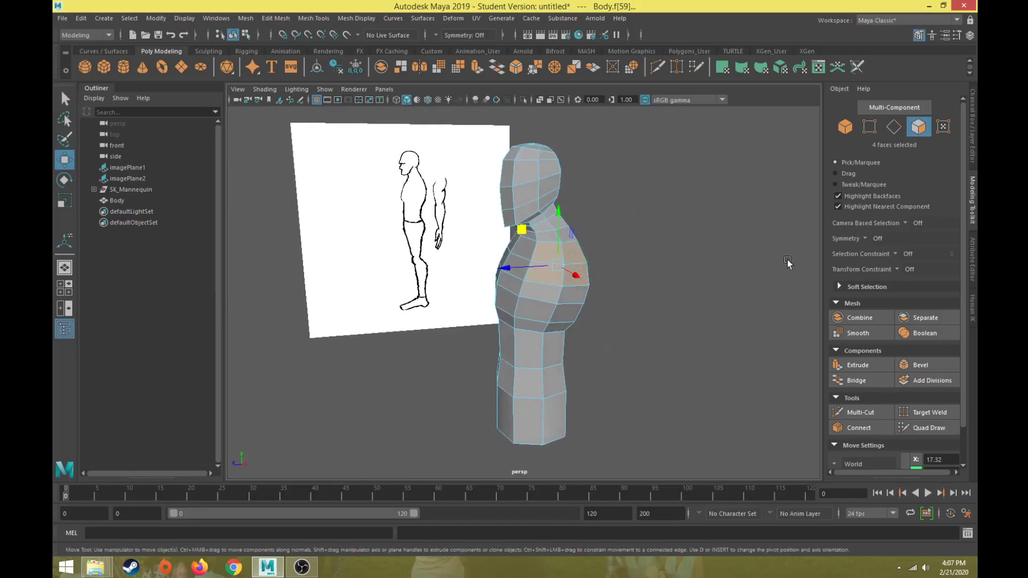
pyautogui.click(865, 237)
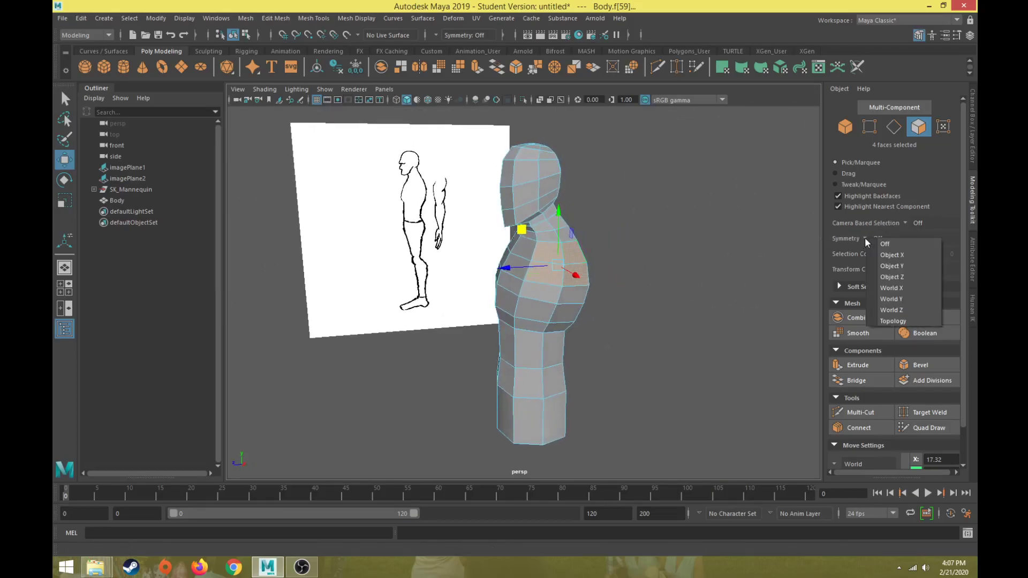
pyautogui.click(874, 249)
pyautogui.keyDown('alt'); pyautogui.moveTo(663, 306); pyautogui.dragTo(788, 289); pyautogui.keyUp('alt')
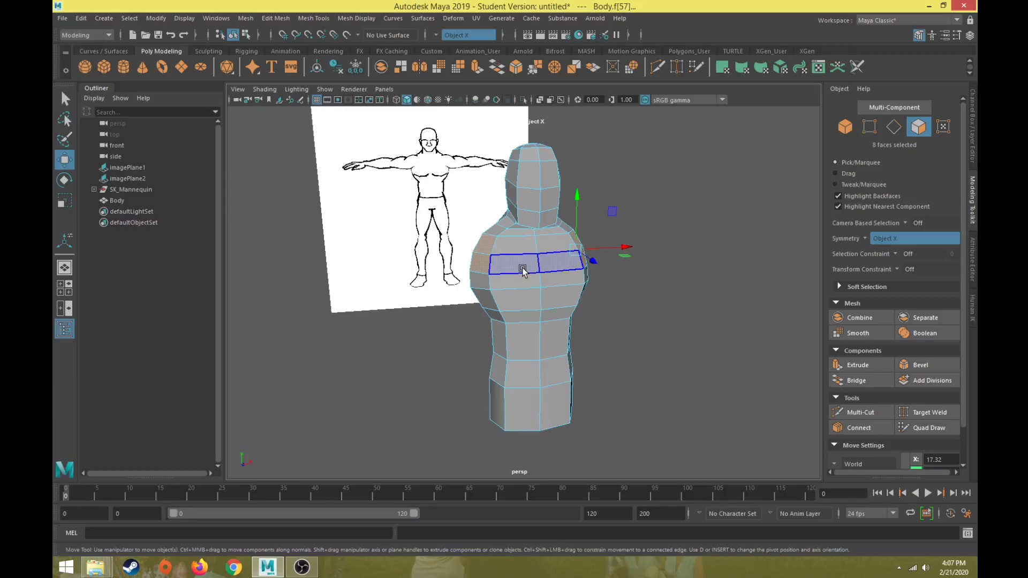
pyautogui.keyDown('alt'); pyautogui.moveTo(521, 270); pyautogui.dragTo(467, 295); pyautogui.keyUp('alt')
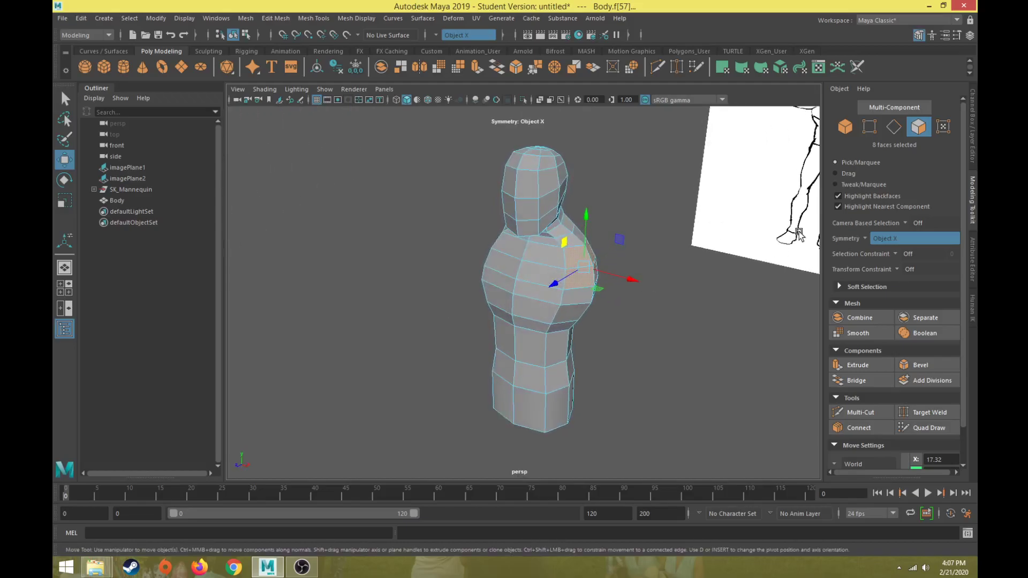
# Try moving the mirrored shoulder faces along X and undo the move.
pyautogui.keyDown('alt'); pyautogui.moveTo(571, 280); pyautogui.dragTo(619, 260); pyautogui.keyUp('alt')
pyautogui.hotkey('ctrl', 'z')
pyautogui.hotkey('ctrl', 'z')
pyautogui.hotkey('ctrl', 'z')
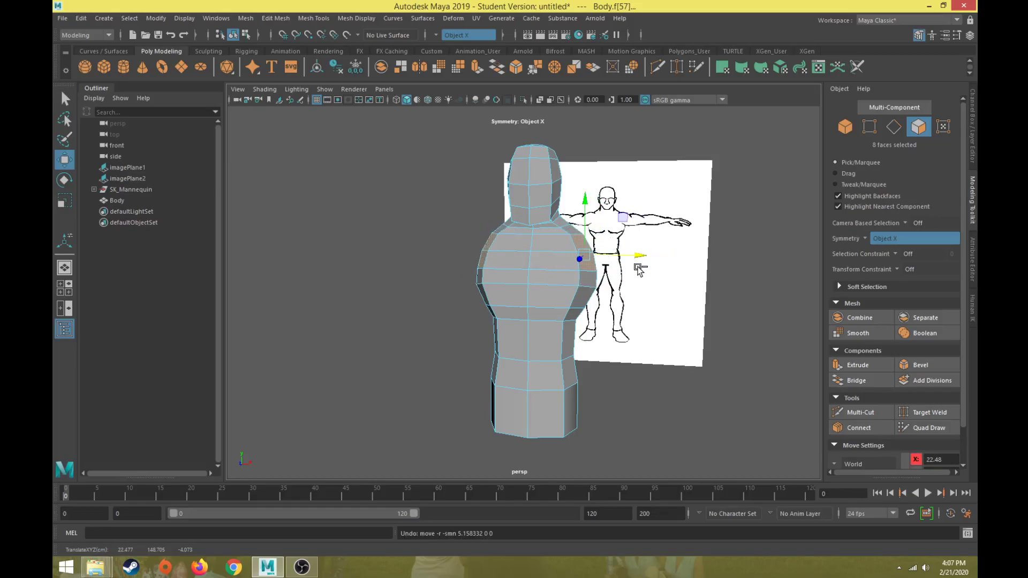
# Examine the selected shoulder faces from several angles and compare their placement with the arm in the front reference drawing.
pyautogui.keyDown('alt'); pyautogui.moveTo(595, 296); pyautogui.dragTo(521, 307); pyautogui.keyUp('alt')
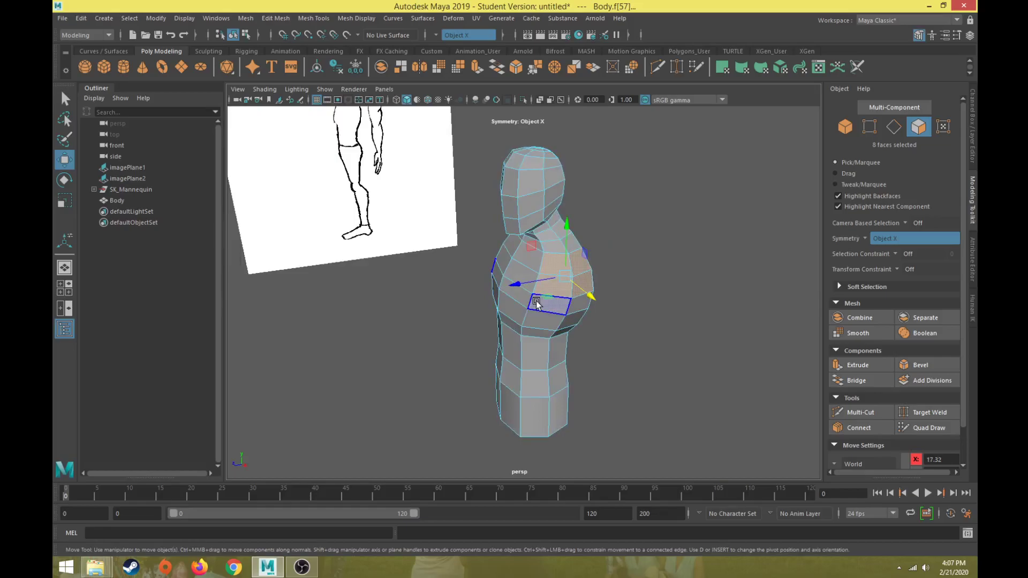
pyautogui.moveTo(532, 305)
pyautogui.keyDown('alt'); pyautogui.mouseDown()
pyautogui.moveTo(525, 328)
pyautogui.moveTo(514, 319)
pyautogui.moveTo(529, 323)
pyautogui.mouseUp(); pyautogui.keyUp('alt')
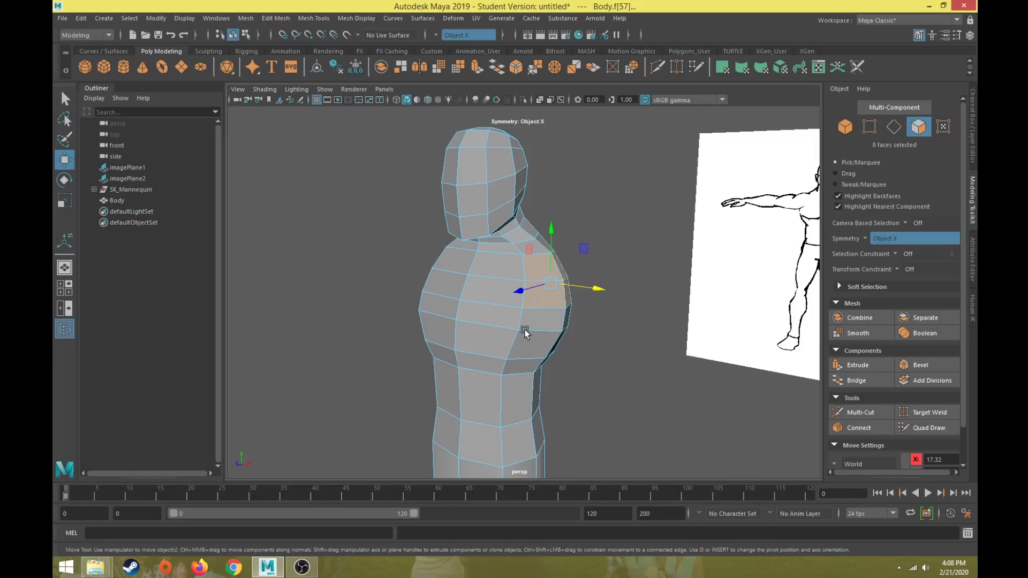
pyautogui.keyDown('alt'); pyautogui.moveTo(524, 332); pyautogui.dragTo(567, 334); pyautogui.keyUp('alt')
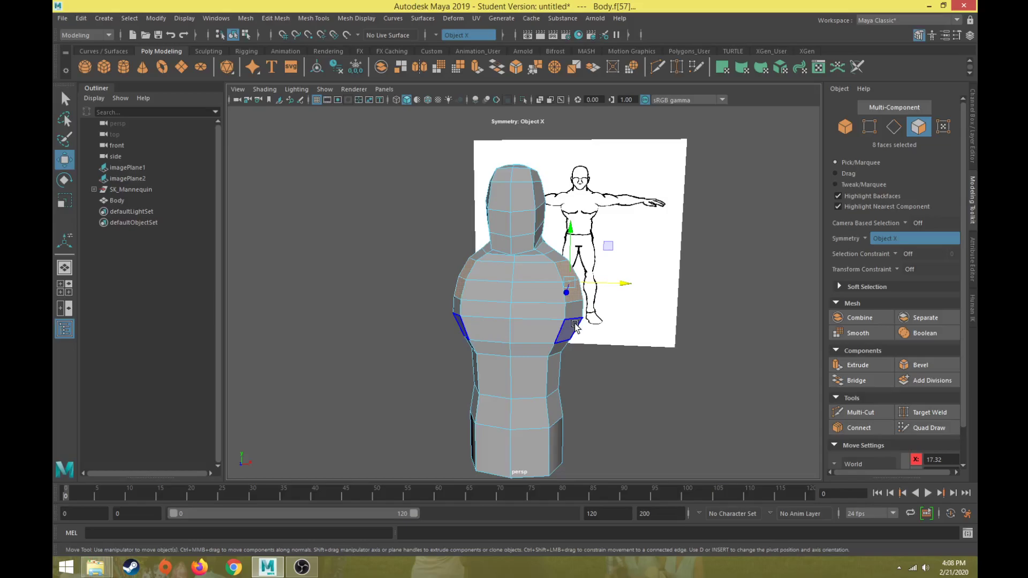
pyautogui.press('space')
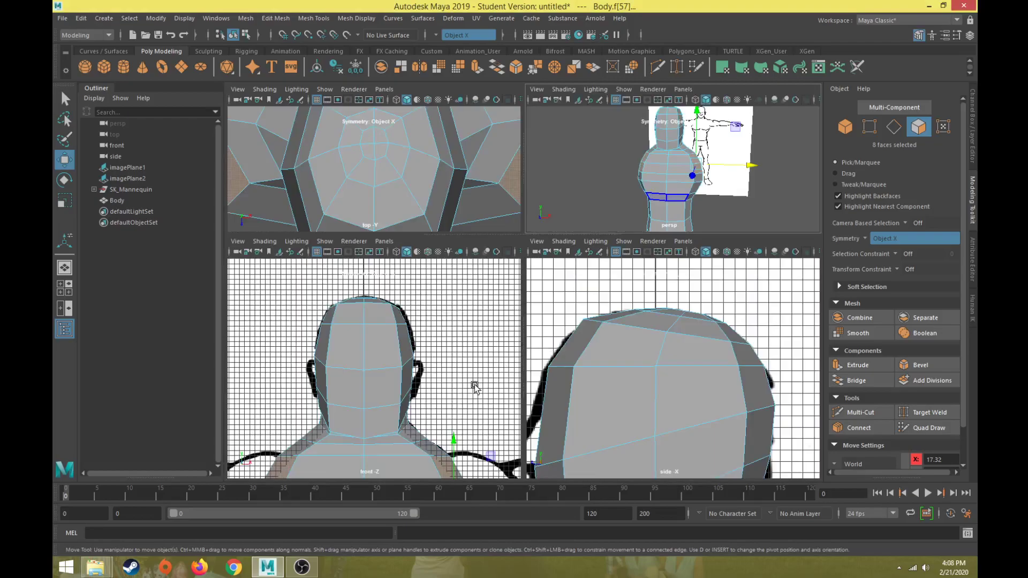
pyautogui.press('space')
pyautogui.scroll(-2, 471, 395)
pyautogui.keyDown('alt'); pyautogui.moveTo(575, 472); pyautogui.dragTo(509, 314, button='middle'); pyautogui.keyUp('alt')
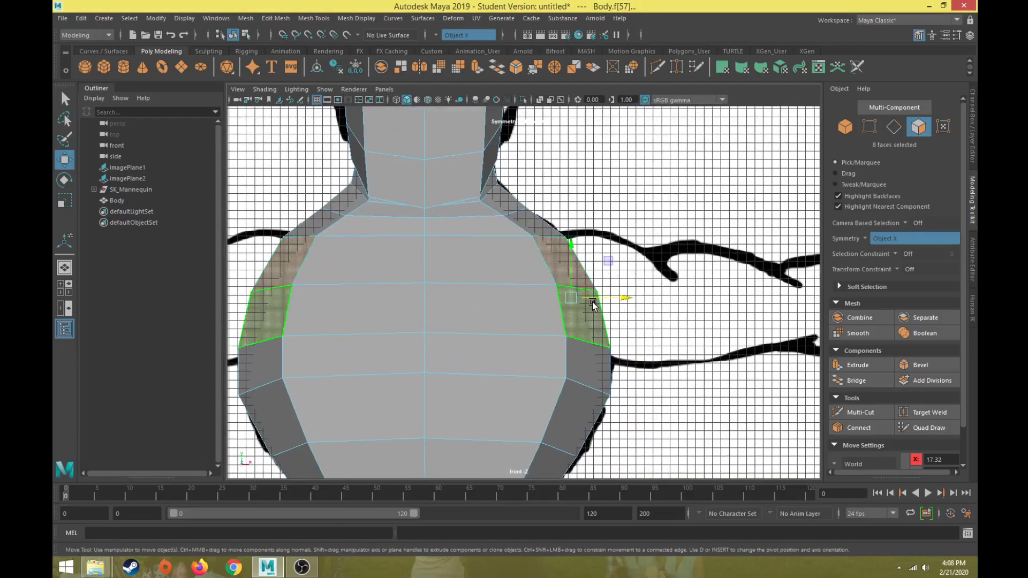
pyautogui.press('space')
pyautogui.press('space')
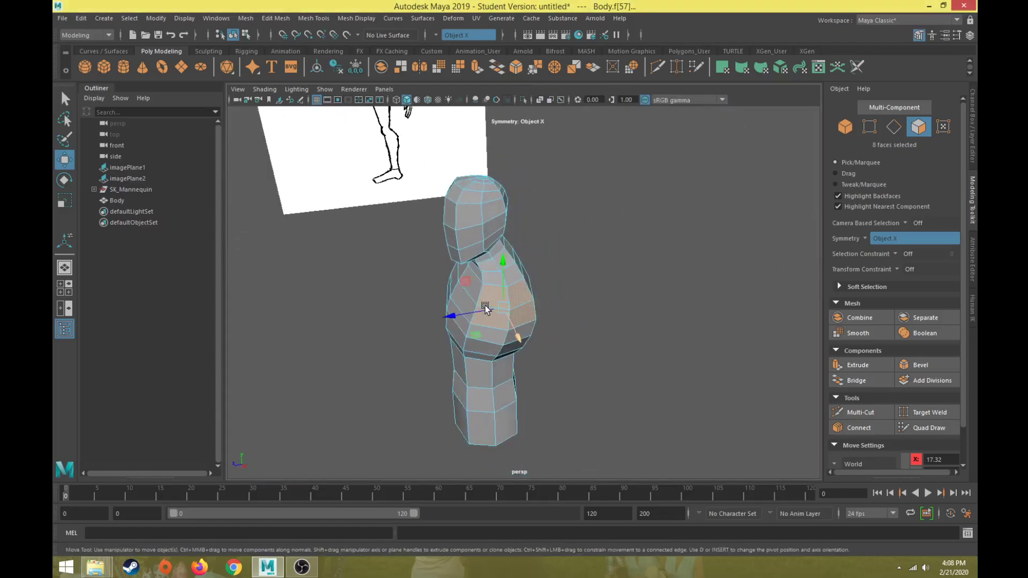
pyautogui.scroll(5, 485, 307)
pyautogui.keyDown('alt'); pyautogui.moveTo(487, 304); pyautogui.dragTo(497, 267); pyautogui.keyUp('alt')
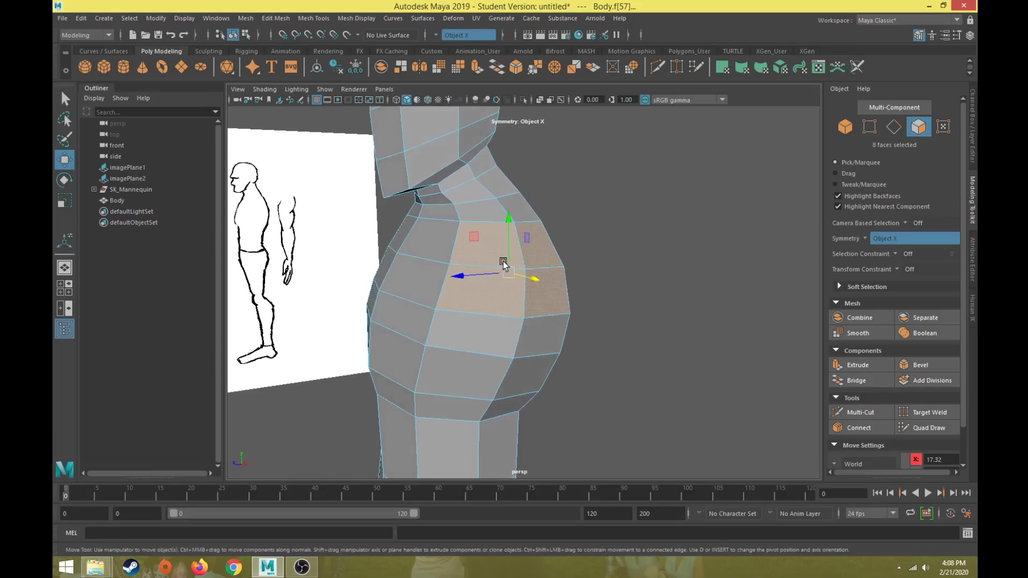
# Switch to vertex editing and move the lower front vertex of the shoulder area backward and outward on both sides.
pyautogui.moveTo(451, 263); pyautogui.dragTo(415, 250, button='right')
pyautogui.keyDown('alt'); pyautogui.moveTo(415, 251); pyautogui.dragTo(455, 275); pyautogui.keyUp('alt')
pyautogui.click(499, 323)
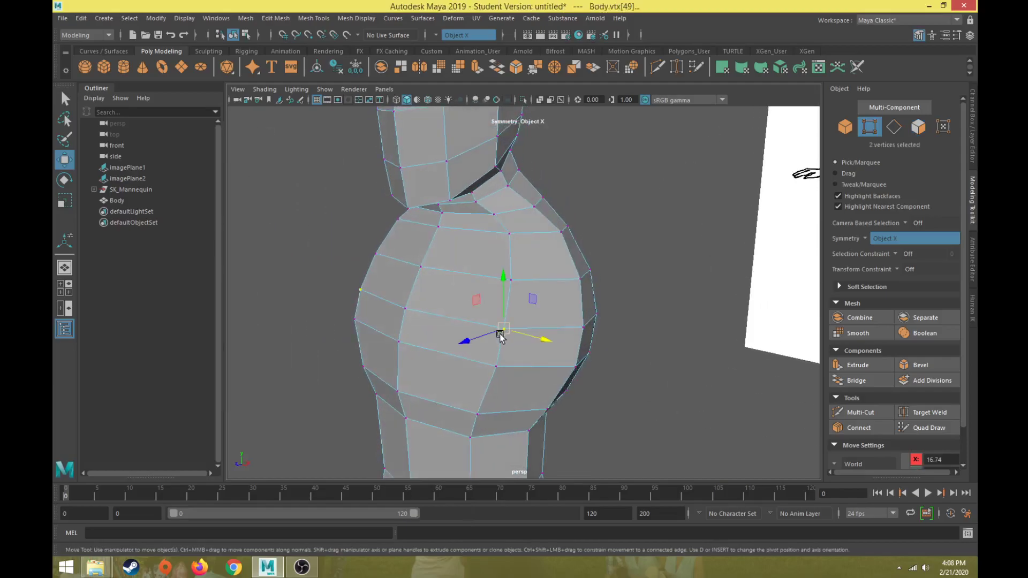
pyautogui.keyDown('alt'); pyautogui.moveTo(499, 324); pyautogui.dragTo(351, 271); pyautogui.keyUp('alt')
pyautogui.moveTo(351, 271); pyautogui.dragTo(376, 276, button='middle')
pyautogui.keyDown('alt'); pyautogui.moveTo(376, 275); pyautogui.dragTo(583, 321); pyautogui.keyUp('alt')
pyautogui.moveTo(583, 321); pyautogui.dragTo(619, 316, button='middle')
pyautogui.keyDown('alt'); pyautogui.moveTo(583, 332); pyautogui.dragTo(486, 335); pyautogui.keyUp('alt')
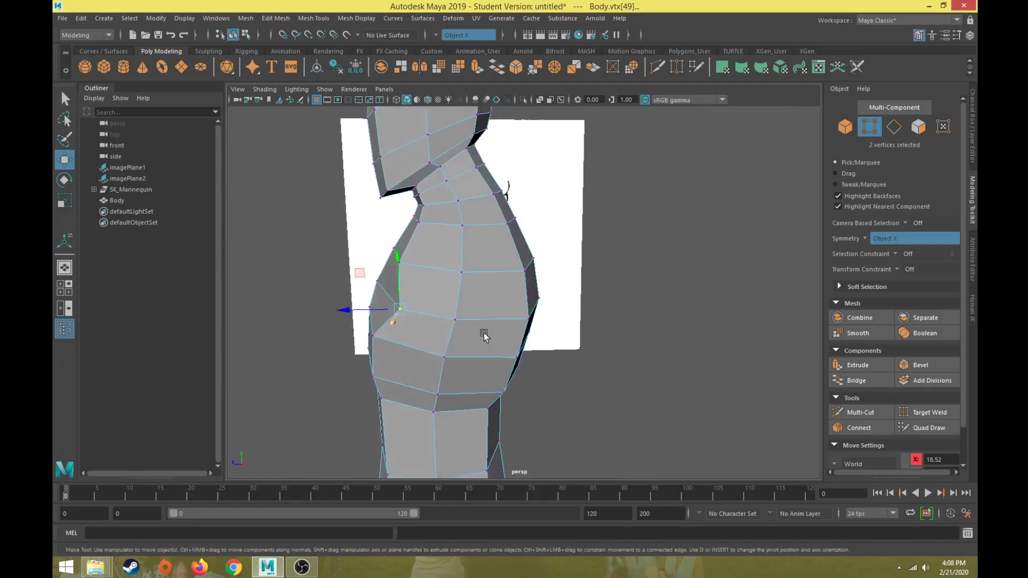
pyautogui.moveTo(362, 275); pyautogui.dragTo(369, 279, button='middle')
pyautogui.keyDown('alt'); pyautogui.moveTo(371, 279); pyautogui.dragTo(383, 241); pyautogui.keyUp('alt')
# Reposition the lower front and lower middle vertices of the shoulder area to round off the arm opening.
pyautogui.click(473, 324)
pyautogui.click(483, 254)
pyautogui.moveTo(413, 179); pyautogui.dragTo(503, 225)
pyautogui.click(472, 190)
pyautogui.keyDown('alt'); pyautogui.moveTo(473, 191); pyautogui.dragTo(454, 244); pyautogui.keyUp('alt')
pyautogui.click(426, 242)
pyautogui.moveTo(435, 190)
pyautogui.mouseDown()
pyautogui.moveTo(443, 200)
pyautogui.moveTo(420, 202)
pyautogui.moveTo(490, 297)
pyautogui.moveTo(420, 291)
pyautogui.moveTo(427, 275)
pyautogui.moveTo(382, 190)
pyautogui.mouseUp()
pyautogui.click(399, 300)
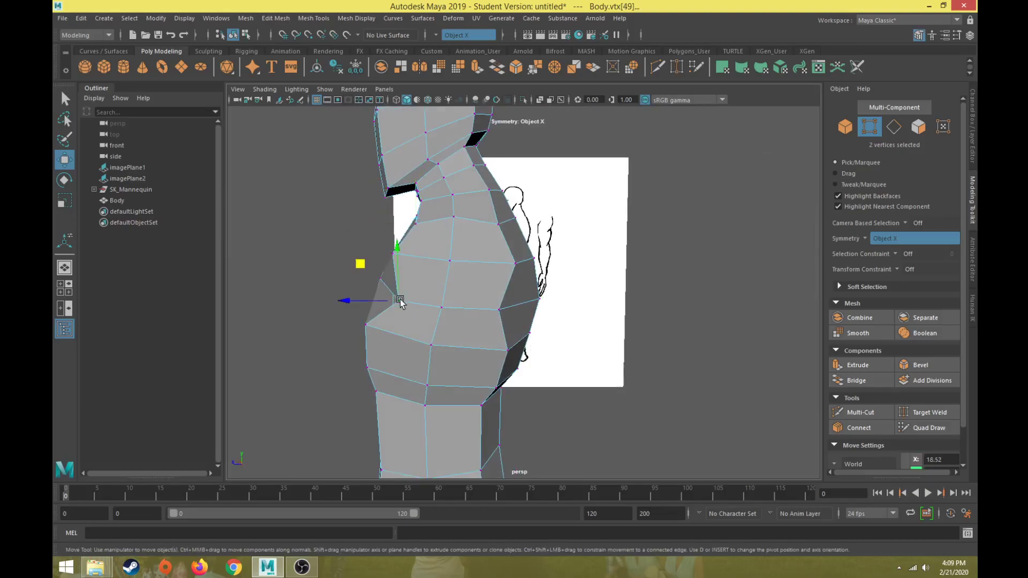
pyautogui.moveTo(356, 265); pyautogui.dragTo(366, 264)
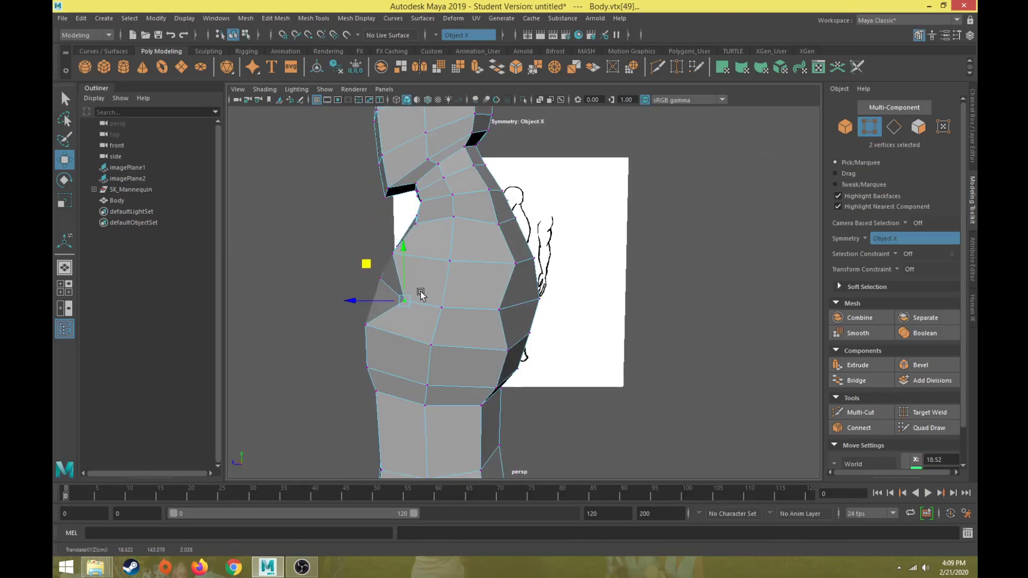
pyautogui.click(442, 309)
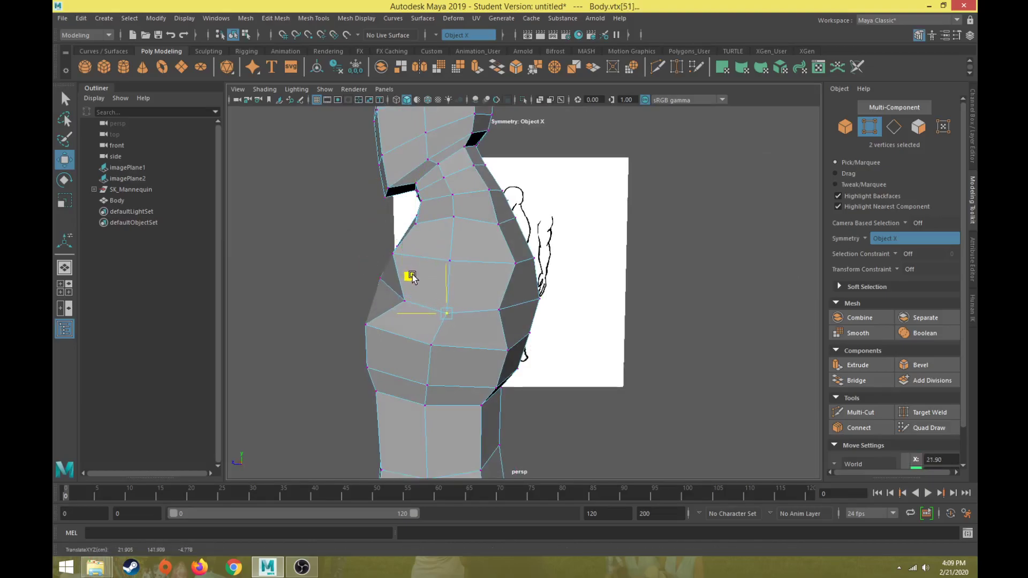
pyautogui.moveTo(411, 277)
pyautogui.keyDown('alt'); pyautogui.mouseDown()
pyautogui.moveTo(419, 287)
pyautogui.moveTo(424, 277)
pyautogui.mouseUp(); pyautogui.keyUp('alt')
# Shift the upper front, middle and rear vertices of the shoulder area to round the top of the arm opening.
pyautogui.click(399, 259)
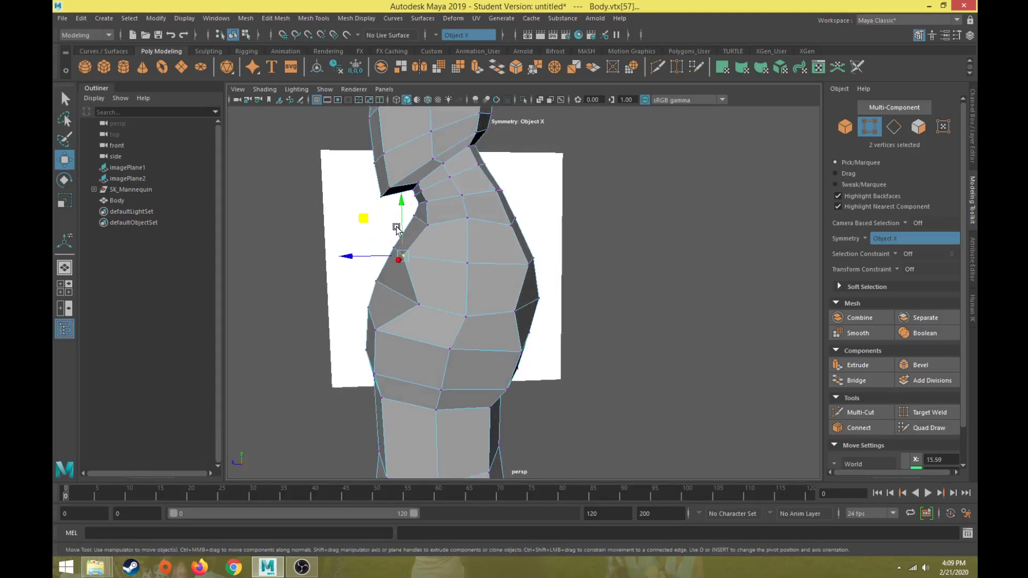
pyautogui.moveTo(362, 219); pyautogui.dragTo(394, 232)
pyautogui.click(470, 266)
pyautogui.click(529, 264)
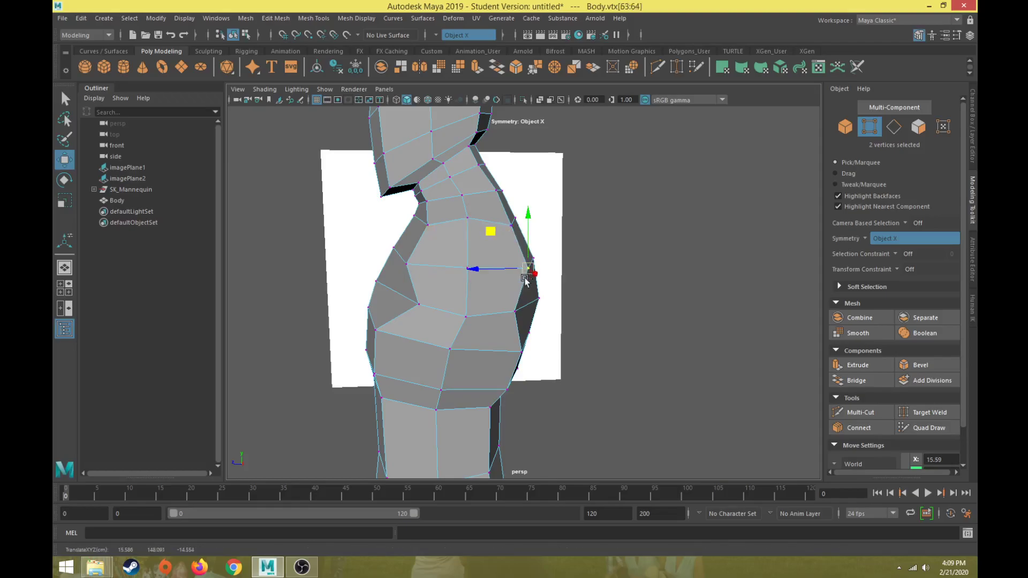
# Move the upper front vertex of the arm opening outward along X to about 18.2 on both sides.
pyautogui.scroll(-5, 526, 274)
pyautogui.keyDown('alt'); pyautogui.moveTo(468, 340); pyautogui.dragTo(551, 307); pyautogui.keyUp('alt')
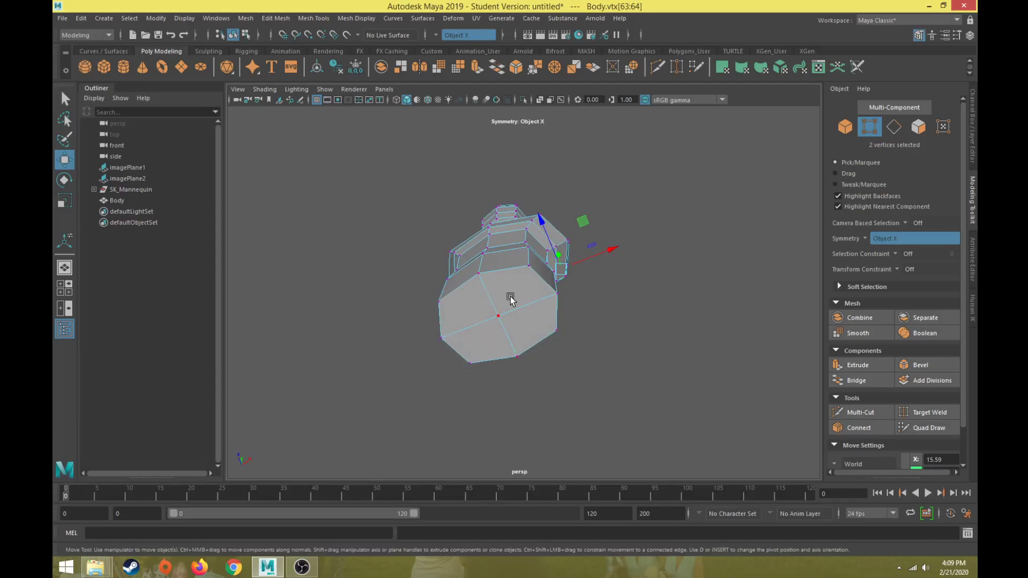
pyautogui.keyDown('alt'); pyautogui.moveTo(541, 273); pyautogui.dragTo(488, 368); pyautogui.keyUp('alt')
pyautogui.scroll(5, 463, 347)
pyautogui.click(489, 395)
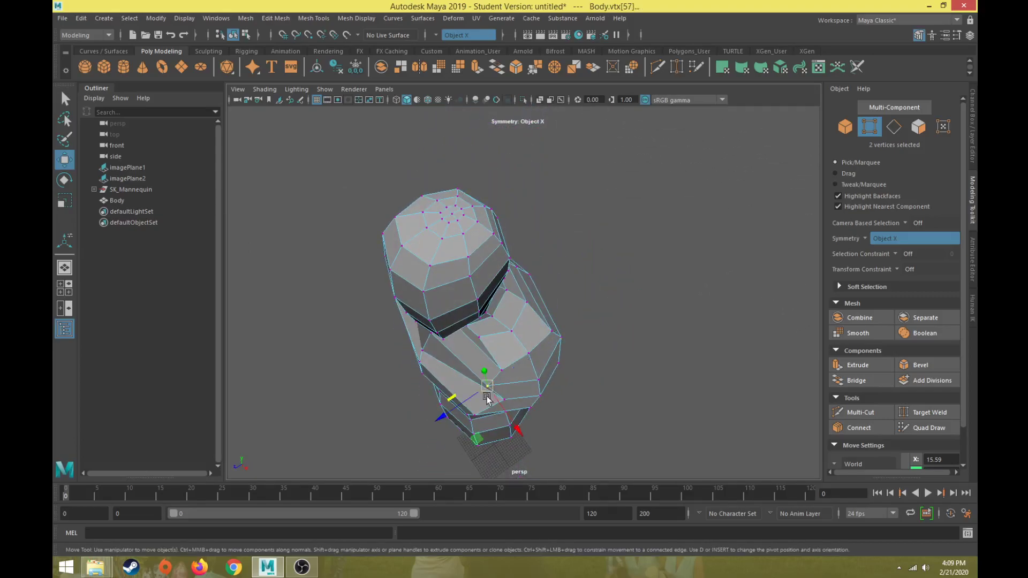
pyautogui.moveTo(517, 425); pyautogui.dragTo(523, 431)
pyautogui.keyDown('alt'); pyautogui.moveTo(523, 431); pyautogui.dragTo(599, 315); pyautogui.keyUp('alt')
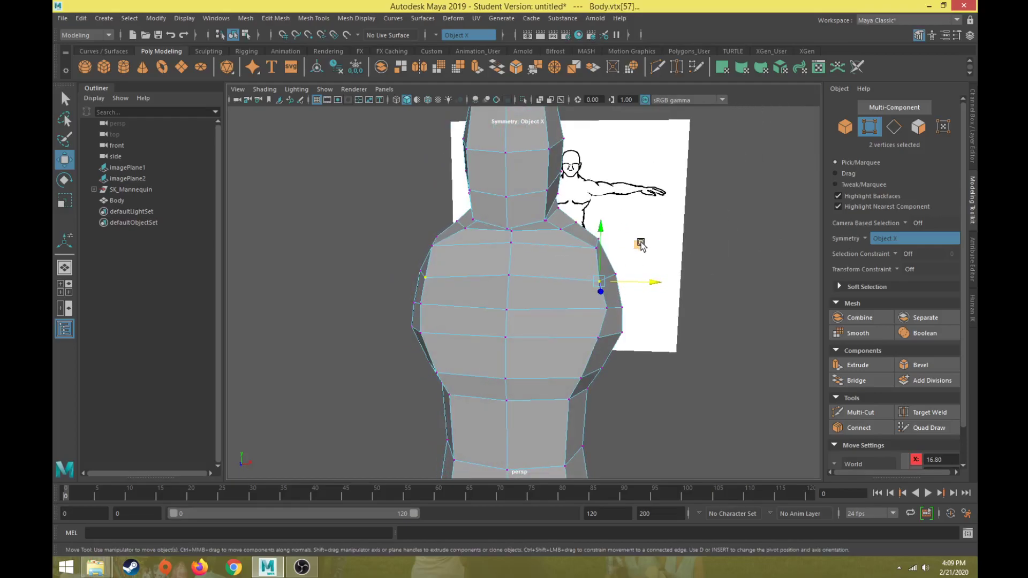
pyautogui.keyDown('alt'); pyautogui.moveTo(649, 238); pyautogui.dragTo(535, 280); pyautogui.keyUp('alt')
# Fine-tune the position of a front vertex on the edge of the arm opening.
pyautogui.rightClick(531, 264)
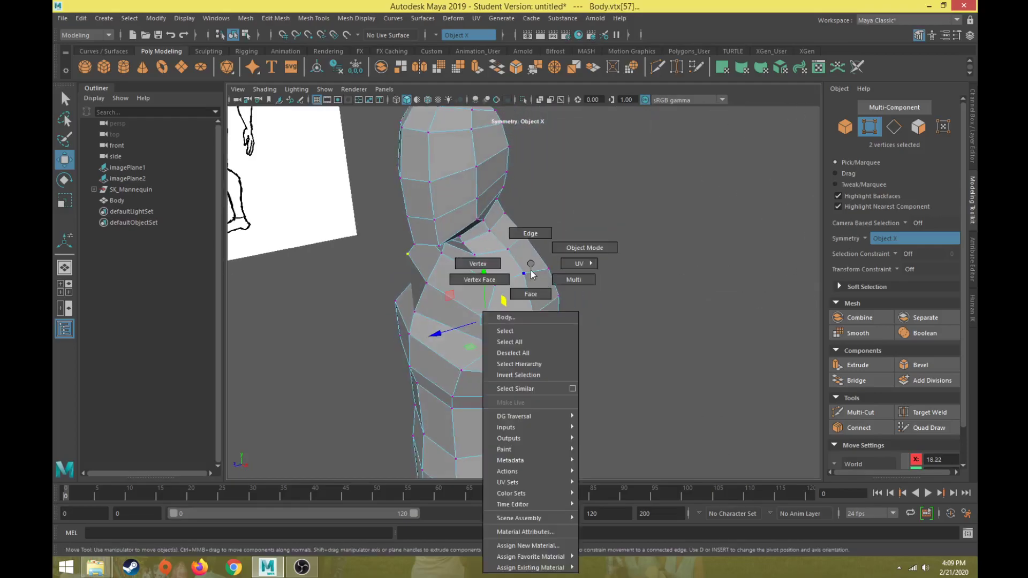
pyautogui.click(523, 292)
pyautogui.keyDown('alt'); pyautogui.moveTo(512, 287); pyautogui.dragTo(453, 317); pyautogui.keyUp('alt')
pyautogui.moveTo(453, 318); pyautogui.dragTo(401, 266, button='right')
pyautogui.click(455, 318)
pyautogui.moveTo(409, 333); pyautogui.dragTo(409, 342, button='middle')
# Return to the eight shoulder faces, extrude them and pull the extrusion outward along X.
pyautogui.moveTo(482, 264); pyautogui.dragTo(482, 294, button='right')
pyautogui.keyDown('alt'); pyautogui.moveTo(481, 294); pyautogui.dragTo(541, 322); pyautogui.keyUp('alt')
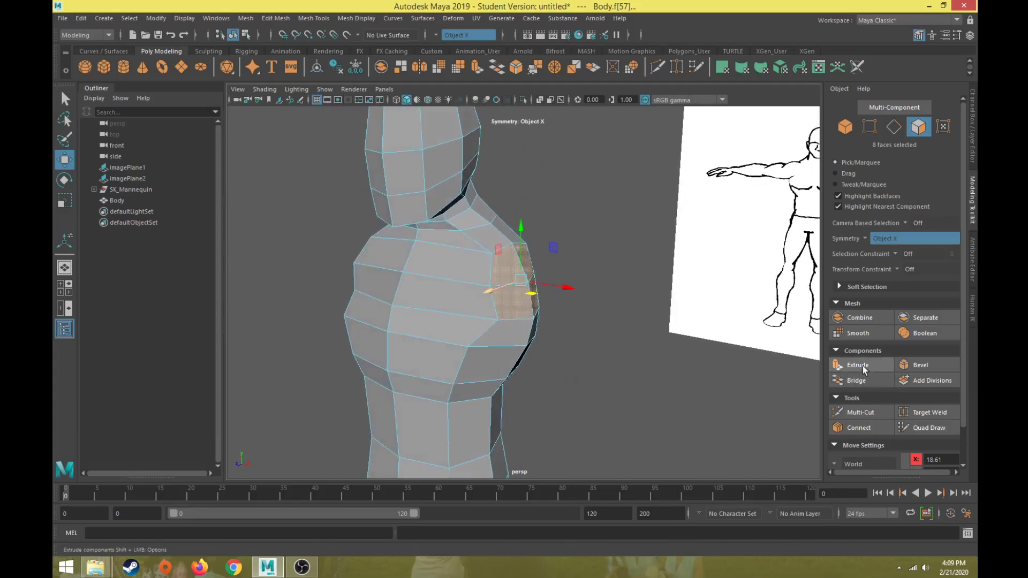
pyautogui.click(860, 366)
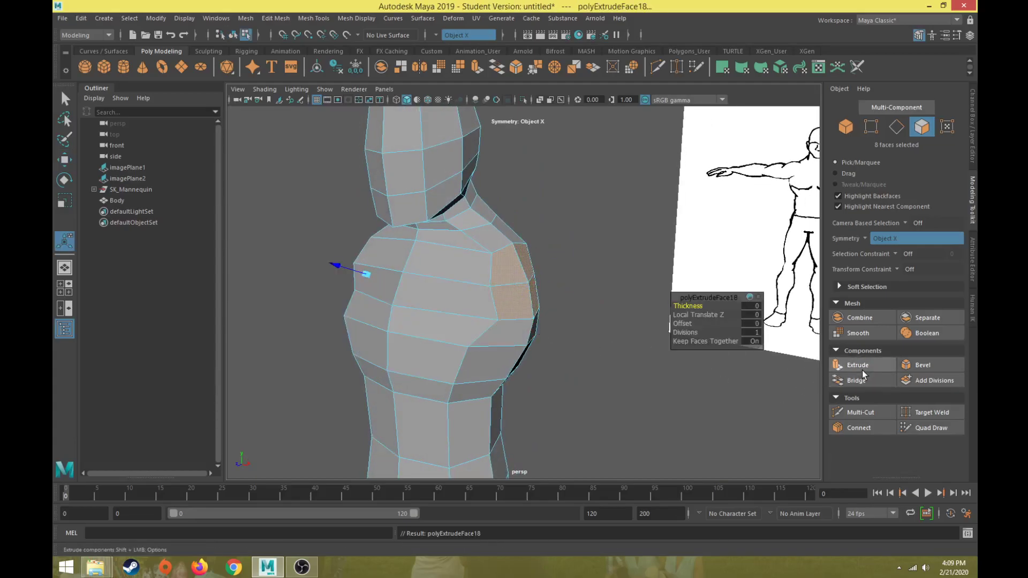
pyautogui.keyDown('alt'); pyautogui.moveTo(489, 294); pyautogui.dragTo(391, 304); pyautogui.keyUp('alt')
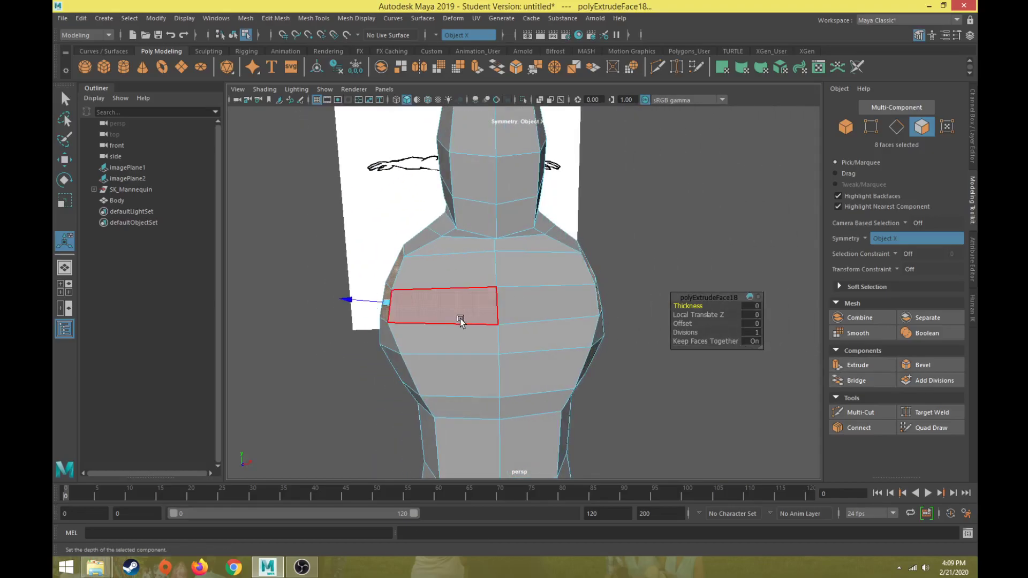
pyautogui.press('w')
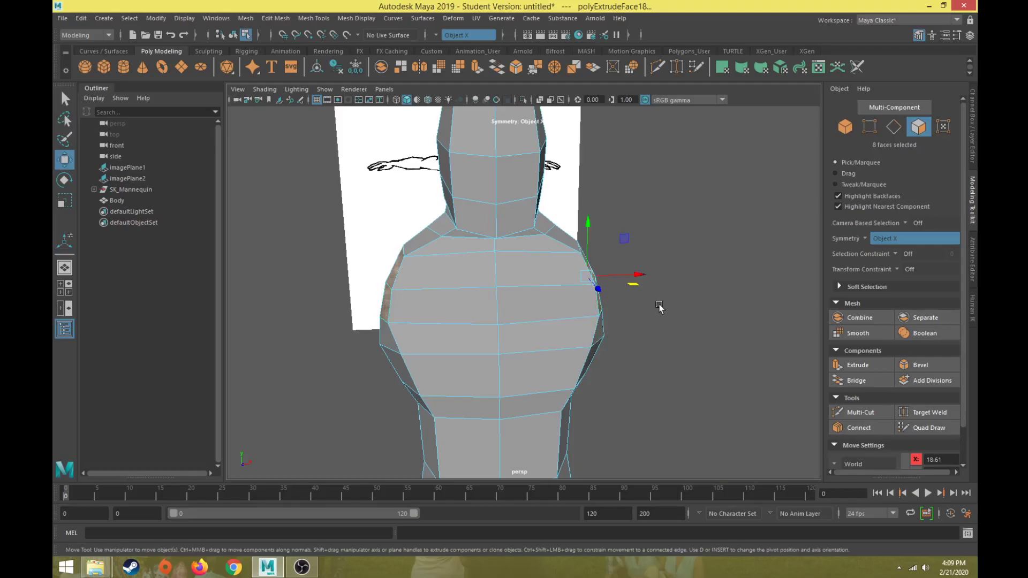
pyautogui.keyDown('alt'); pyautogui.moveTo(648, 311); pyautogui.dragTo(635, 230); pyautogui.keyUp('alt')
# Reposition the extruded shoulder faces in the front view to follow the reference arm outline, at about X 19.83.
pyautogui.press('space')
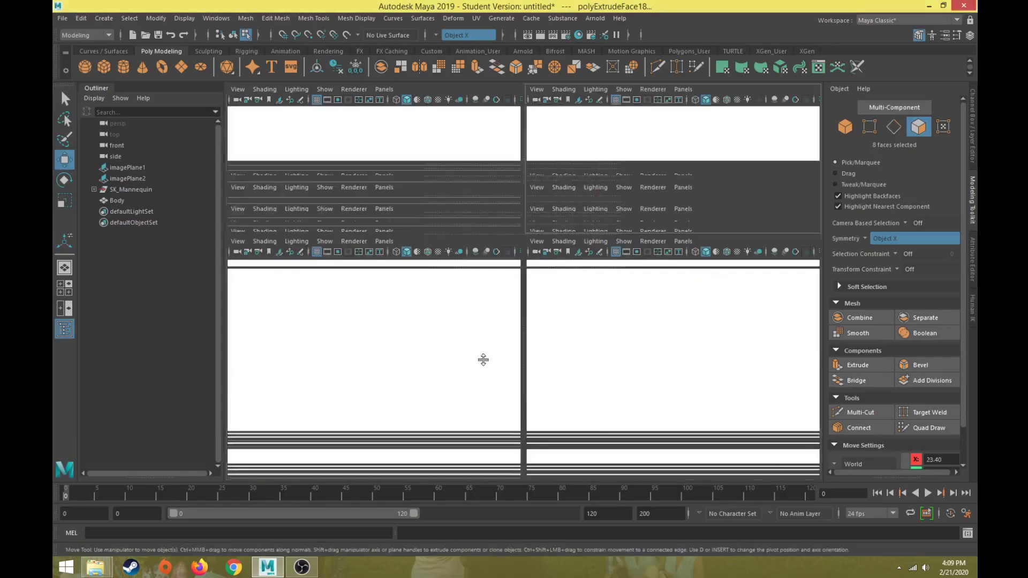
pyautogui.press('space')
pyautogui.scroll(3, 525, 344)
pyautogui.click(578, 338)
pyautogui.moveTo(589, 335); pyautogui.dragTo(605, 261)
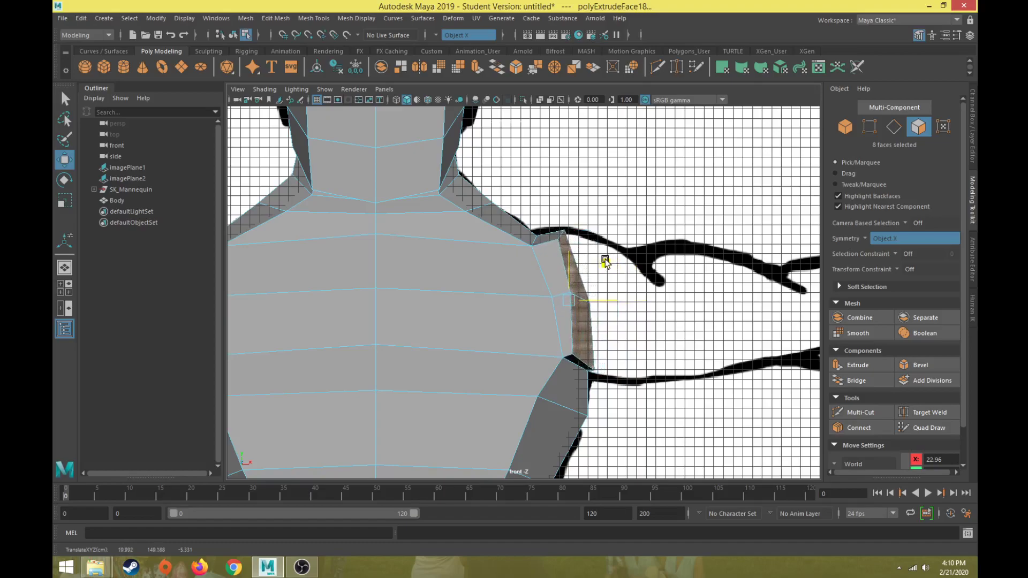
pyautogui.press('e')
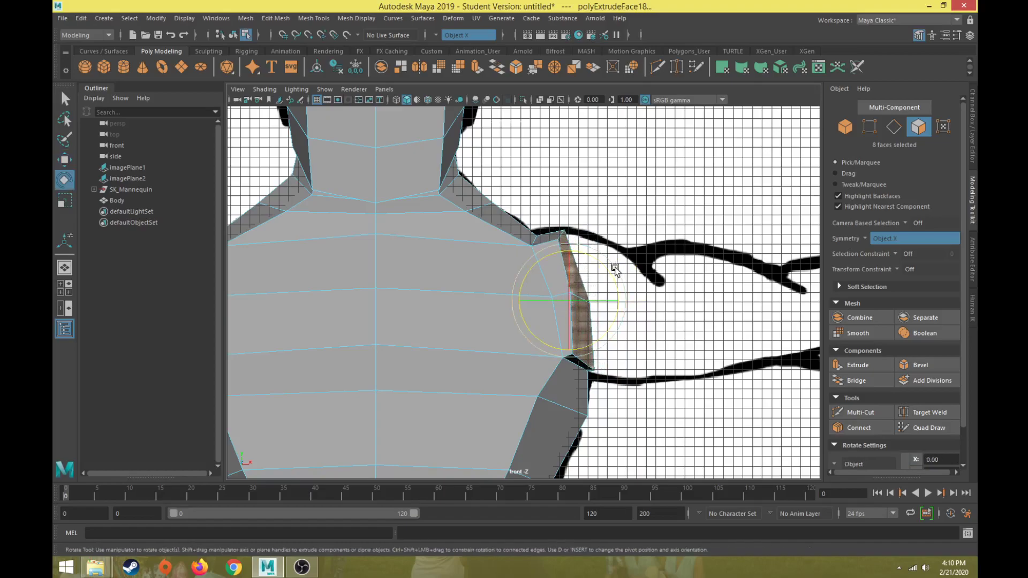
pyautogui.press('w')
pyautogui.moveTo(609, 266); pyautogui.dragTo(608, 267)
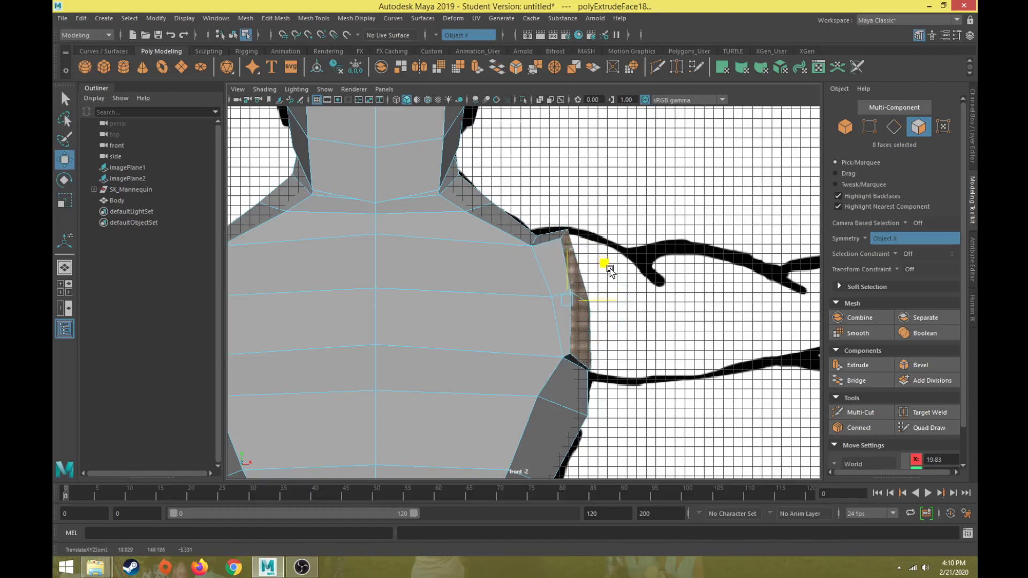
# Scale the extruded shoulder faces along X in the perspective view to flatten the arm opening.
pyautogui.press('space')
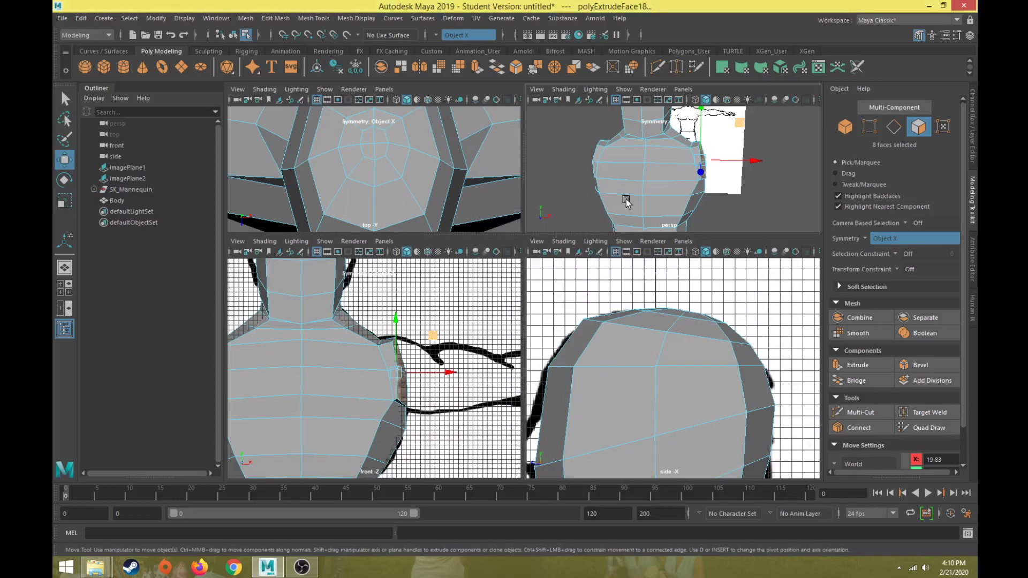
pyautogui.press('space')
pyautogui.press('f')
pyautogui.keyDown('alt'); pyautogui.moveTo(621, 236); pyautogui.dragTo(518, 336); pyautogui.keyUp('alt')
pyautogui.press('r')
pyautogui.moveTo(517, 317); pyautogui.dragTo(523, 341)
pyautogui.keyDown('alt'); pyautogui.moveTo(524, 341); pyautogui.dragTo(485, 279); pyautogui.keyUp('alt')
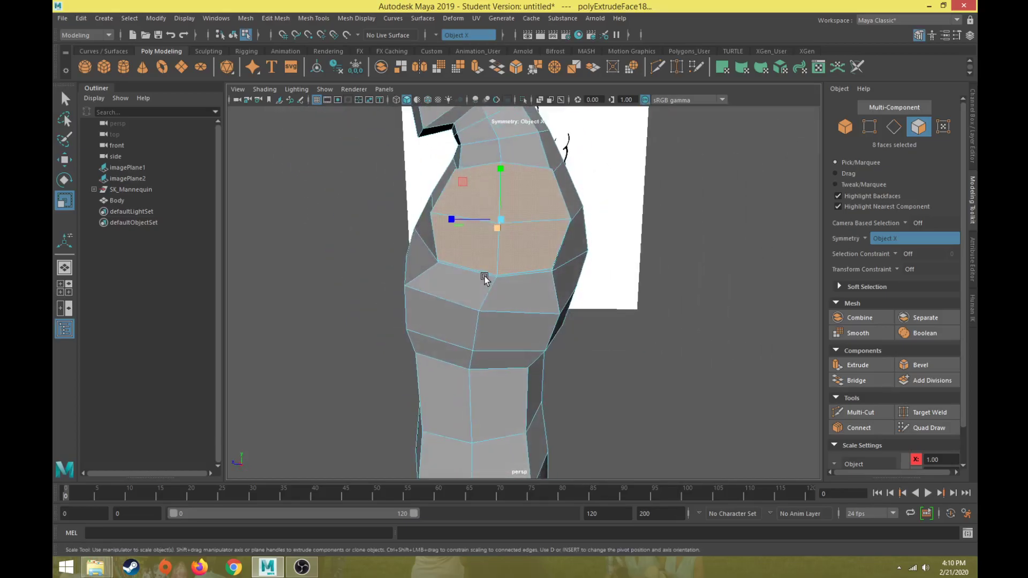
# Select the bottom centre vertices of the arm opening and lower them slightly to round the opening.
pyautogui.moveTo(463, 204); pyautogui.dragTo(437, 201, button='right')
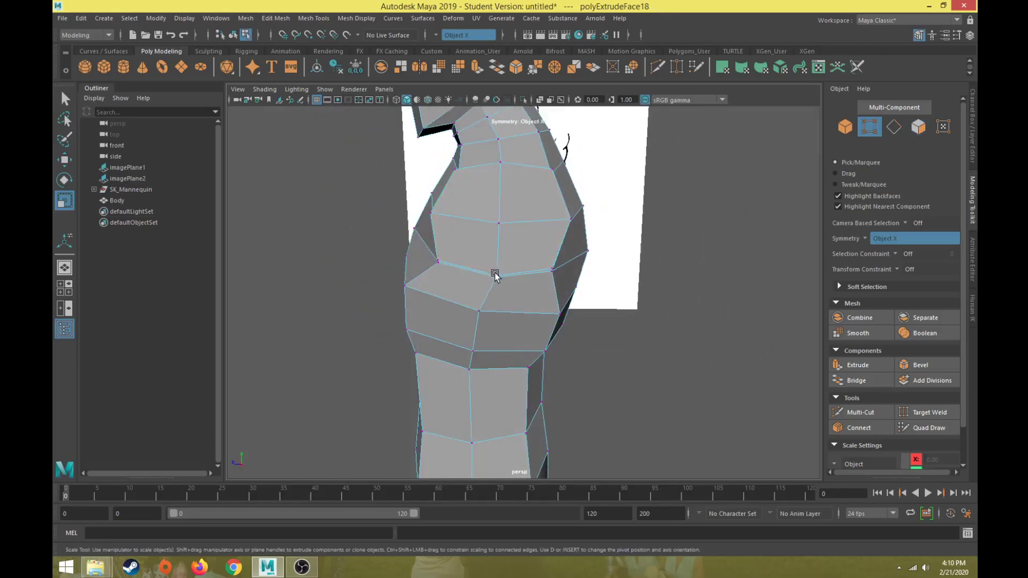
pyautogui.moveTo(501, 279); pyautogui.dragTo(530, 292)
pyautogui.keyDown('alt'); pyautogui.moveTo(530, 293); pyautogui.dragTo(469, 282); pyautogui.keyUp('alt')
pyautogui.press('w')
pyautogui.moveTo(500, 219); pyautogui.dragTo(498, 232)
# Reposition the upper front vertex of the arm opening to round its outline.
pyautogui.keyDown('alt'); pyautogui.moveTo(476, 186); pyautogui.dragTo(457, 173); pyautogui.keyUp('alt')
pyautogui.click(455, 166)
pyautogui.moveTo(420, 132); pyautogui.dragTo(414, 131)
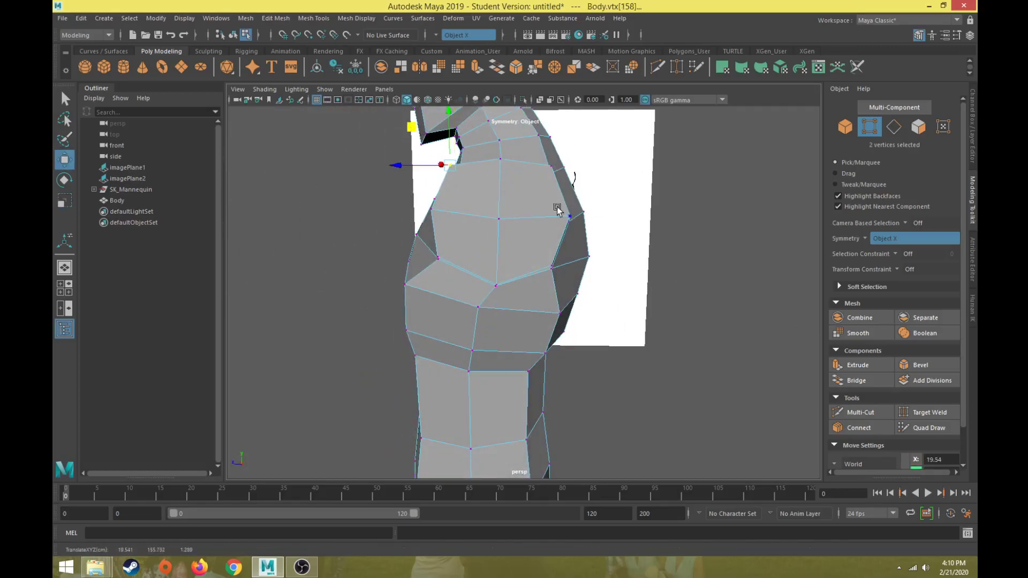
# Undo the move of the lower rear vertices, limit the selection to the arm opening's rim and shift it slightly forward.
pyautogui.moveTo(539, 259)
pyautogui.mouseDown()
pyautogui.moveTo(565, 320)
pyautogui.moveTo(523, 258)
pyautogui.mouseUp()
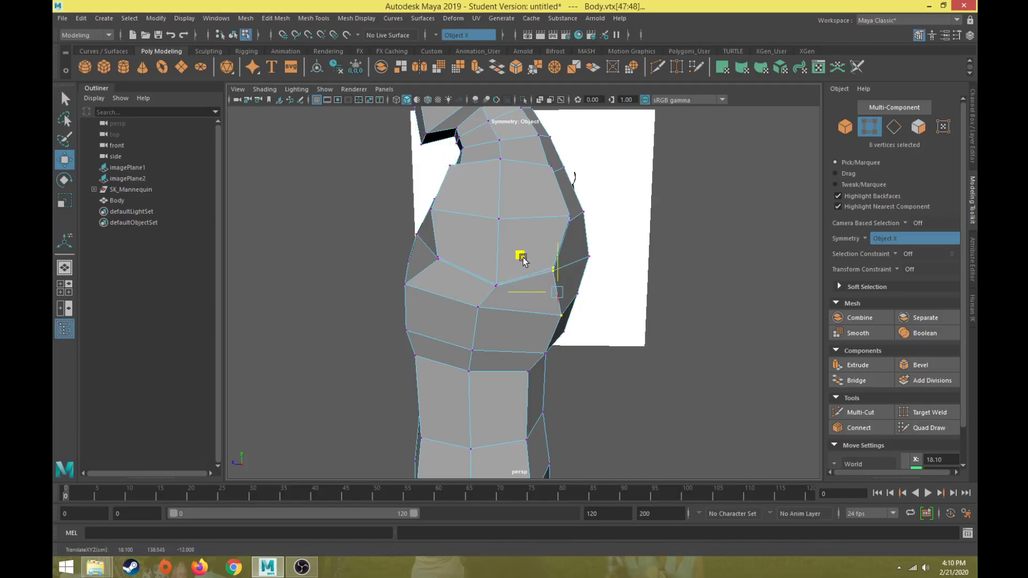
pyautogui.hotkey('ctrl', 'z')
pyautogui.keyDown('ctrl'); pyautogui.moveTo(545, 327); pyautogui.dragTo(595, 307); pyautogui.keyUp('ctrl')
pyautogui.moveTo(514, 234); pyautogui.dragTo(517, 234)
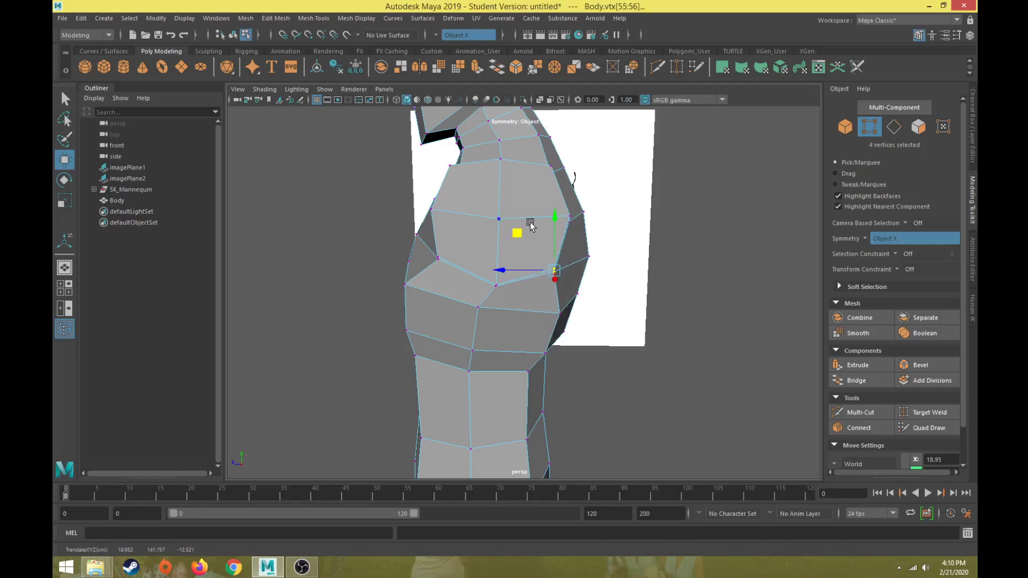
# Adjust the rear, front and upper rim vertices of the arm opening to even out its rounded shape.
pyautogui.click(567, 214)
pyautogui.moveTo(562, 192)
pyautogui.keyDown('alt'); pyautogui.mouseDown()
pyautogui.moveTo(552, 184)
pyautogui.moveTo(566, 176)
pyautogui.moveTo(458, 198)
pyautogui.moveTo(439, 175)
pyautogui.mouseUp(); pyautogui.keyUp('alt')
pyautogui.click(438, 207)
pyautogui.click(439, 254)
pyautogui.moveTo(404, 218); pyautogui.dragTo(460, 180)
pyautogui.keyDown('shift'); pyautogui.moveTo(551, 172); pyautogui.dragTo(553, 174); pyautogui.keyUp('shift')
# Fine-tune the upper rim vertices of the arm opening from an angled view.
pyautogui.keyDown('alt'); pyautogui.moveTo(459, 185); pyautogui.dragTo(415, 258); pyautogui.keyUp('alt')
pyautogui.moveTo(502, 181); pyautogui.dragTo(476, 229)
pyautogui.moveTo(509, 171); pyautogui.dragTo(506, 174)
pyautogui.keyDown('alt'); pyautogui.moveTo(491, 261); pyautogui.dragTo(561, 260); pyautogui.keyUp('alt')
# Switch back to face selection with the eight end faces of the shoulders selected.
pyautogui.moveTo(528, 248); pyautogui.dragTo(560, 233, button='right')
pyautogui.keyDown('alt'); pyautogui.moveTo(475, 300); pyautogui.dragTo(461, 321); pyautogui.keyUp('alt')
pyautogui.scroll(3, 429, 327)
pyautogui.moveTo(450, 215); pyautogui.dragTo(451, 244, button='right')
pyautogui.moveTo(485, 242); pyautogui.dragTo(485, 273)
pyautogui.moveTo(473, 317); pyautogui.dragTo(473, 235, button='right')
pyautogui.click(475, 313)
pyautogui.moveTo(517, 293); pyautogui.dragTo(368, 310)
pyautogui.moveTo(424, 220); pyautogui.dragTo(425, 241, button='right')
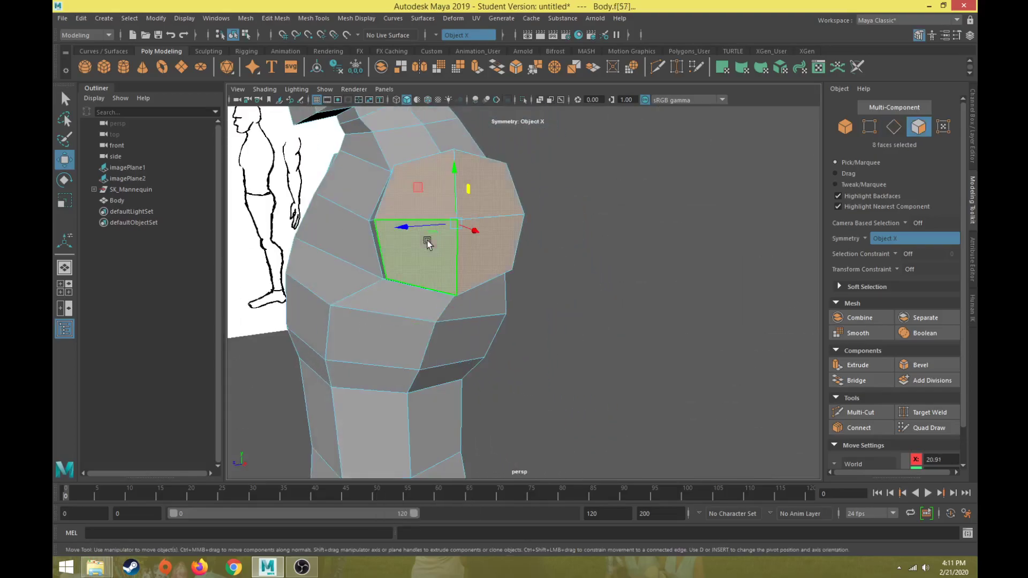
# Examine the shoulder ends against the reference drawings in the perspective, front and side views.
pyautogui.scroll(-3, 447, 259)
pyautogui.keyDown('alt'); pyautogui.moveTo(447, 260); pyautogui.dragTo(557, 305); pyautogui.keyUp('alt')
pyautogui.press('space')
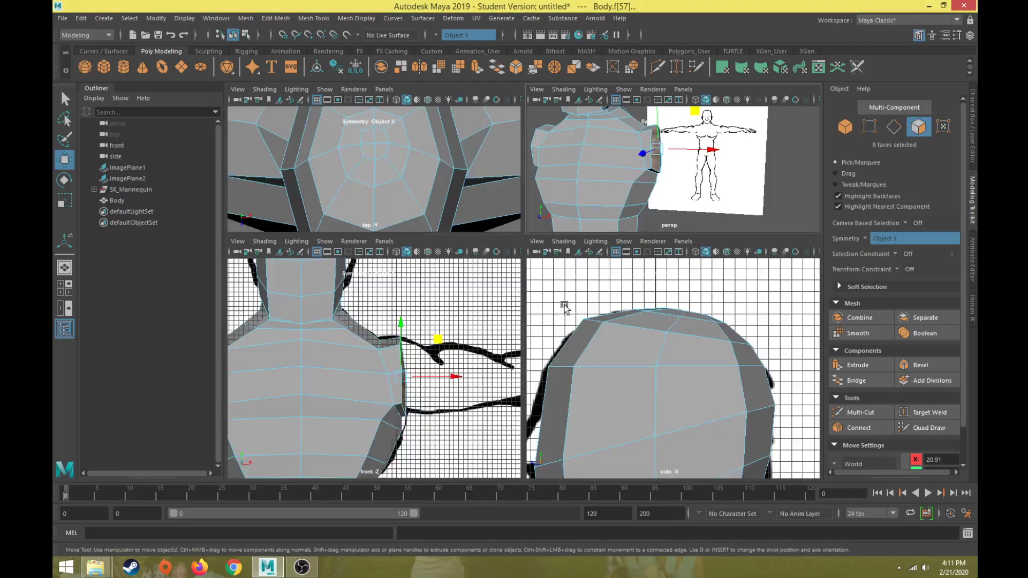
pyautogui.scroll(-3, 720, 403)
pyautogui.press('space')
pyautogui.scroll(-4, 468, 353)
pyautogui.press('space')
pyautogui.press('space')
pyautogui.keyDown('alt'); pyautogui.moveTo(658, 412); pyautogui.dragTo(504, 210, button='middle'); pyautogui.keyUp('alt')
pyautogui.press('space')
pyautogui.press('space')
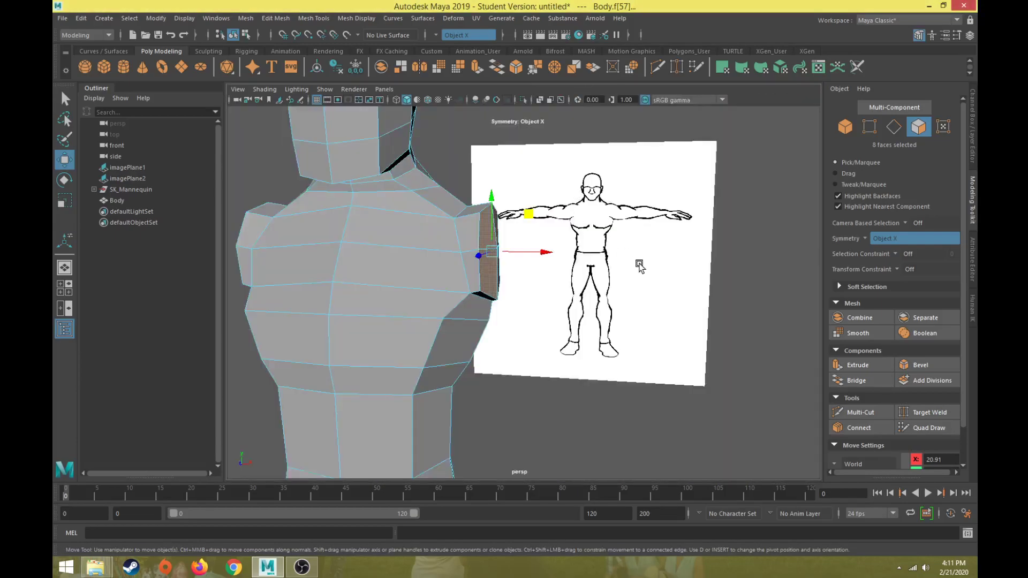
pyautogui.keyDown('alt'); pyautogui.moveTo(639, 266); pyautogui.dragTo(581, 257, button='middle'); pyautogui.keyUp('alt')
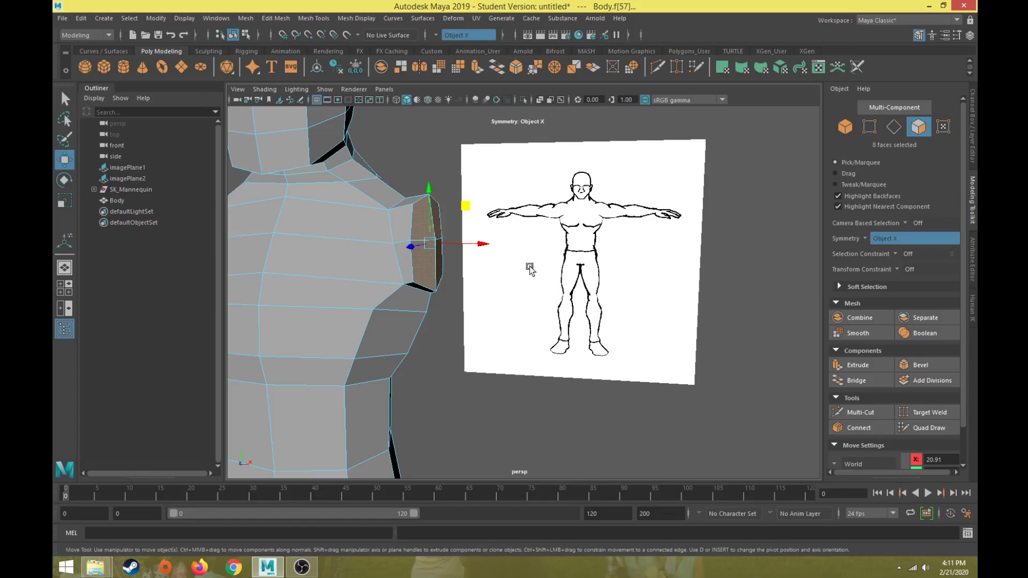
# Shift the eight shoulder end faces in the front view to match the reference arm outline, at about X 21.27.
pyautogui.press('space')
pyautogui.press('space')
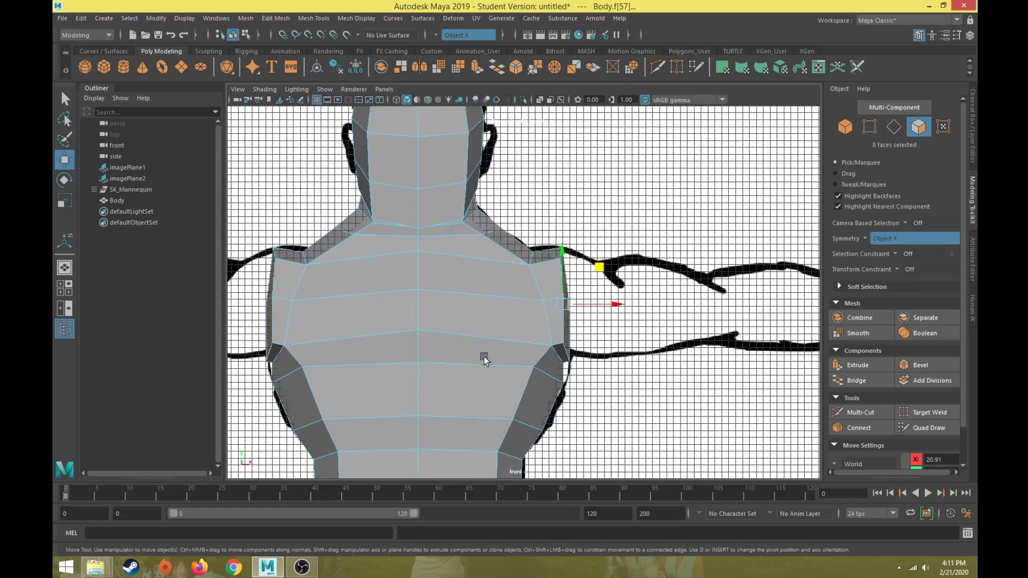
pyautogui.keyDown('alt'); pyautogui.moveTo(485, 356); pyautogui.dragTo(421, 362, button='middle'); pyautogui.keyUp('alt')
pyautogui.scroll(1, 423, 363)
pyautogui.moveTo(543, 269); pyautogui.dragTo(546, 266)
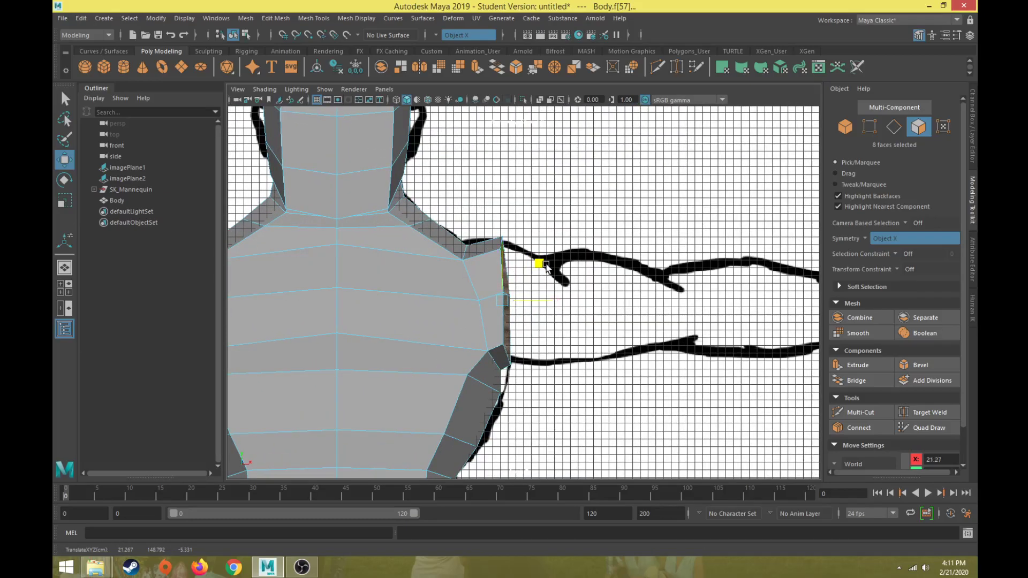
# Extrude the eight shoulder end faces and pull them outward along the reference arm to about X 24.74.
pyautogui.hotkey('ctrl', 'e')
pyautogui.press('w')
pyautogui.moveTo(539, 268); pyautogui.dragTo(566, 273)
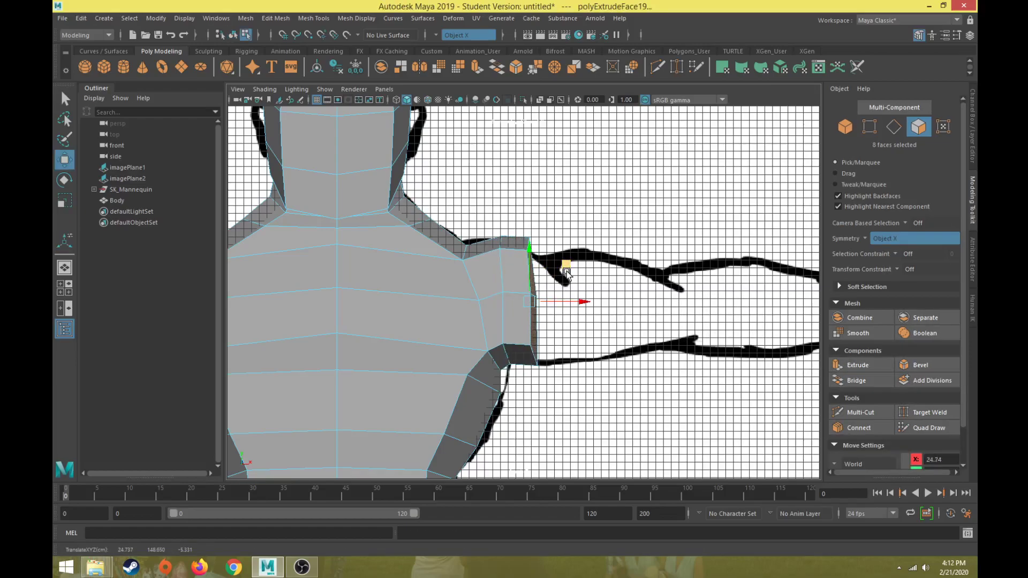
# Scale the extruded end faces down in Y and Z to about 0.80, keeping their X scale.
pyautogui.press('r')
pyautogui.press('space')
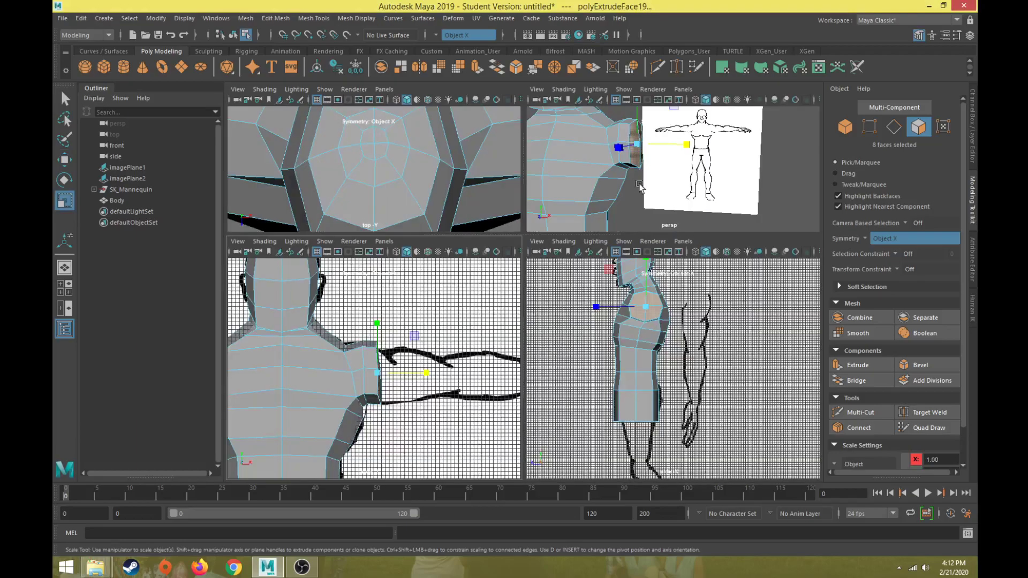
pyautogui.press('space')
pyautogui.press('space')
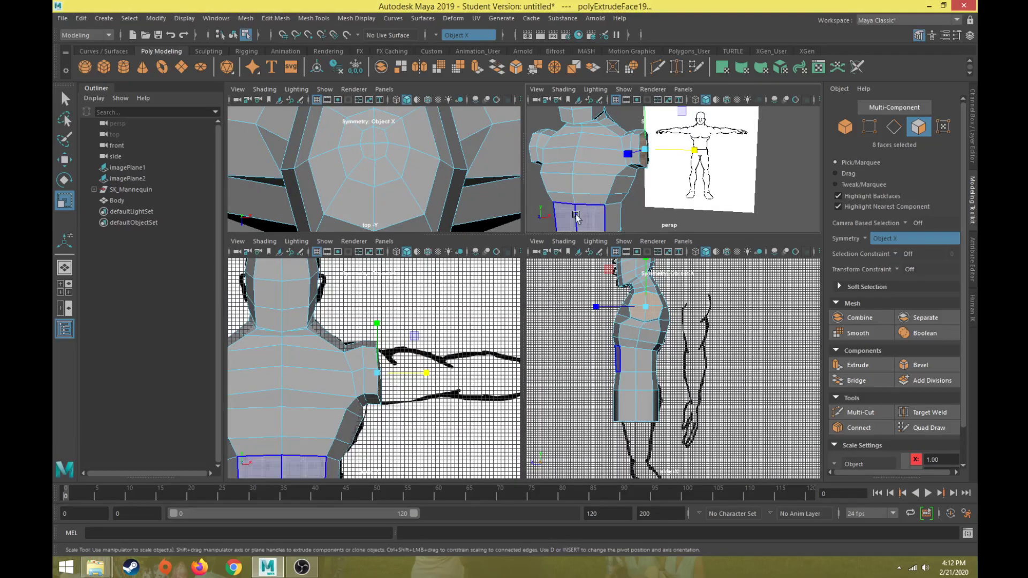
pyautogui.moveTo(647, 154); pyautogui.dragTo(645, 157)
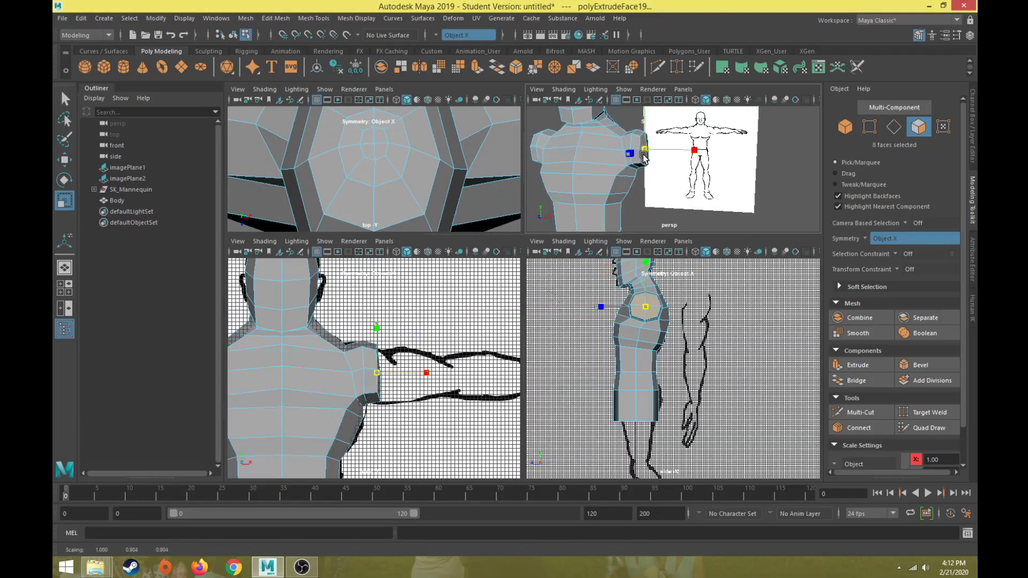
# Rotate the arm end faces slightly and scale them in Y to about 1.08 to fit the reference outline.
pyautogui.press('w')
pyautogui.press('e')
pyautogui.moveTo(688, 126); pyautogui.dragTo(686, 117)
pyautogui.press('w')
pyautogui.press('e')
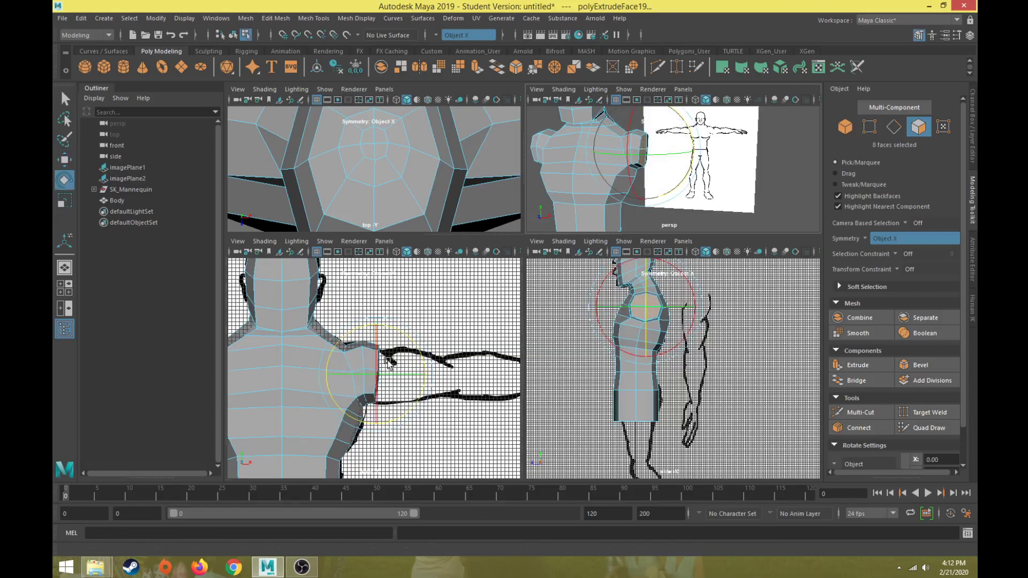
pyautogui.press('r')
pyautogui.moveTo(377, 328); pyautogui.dragTo(377, 324)
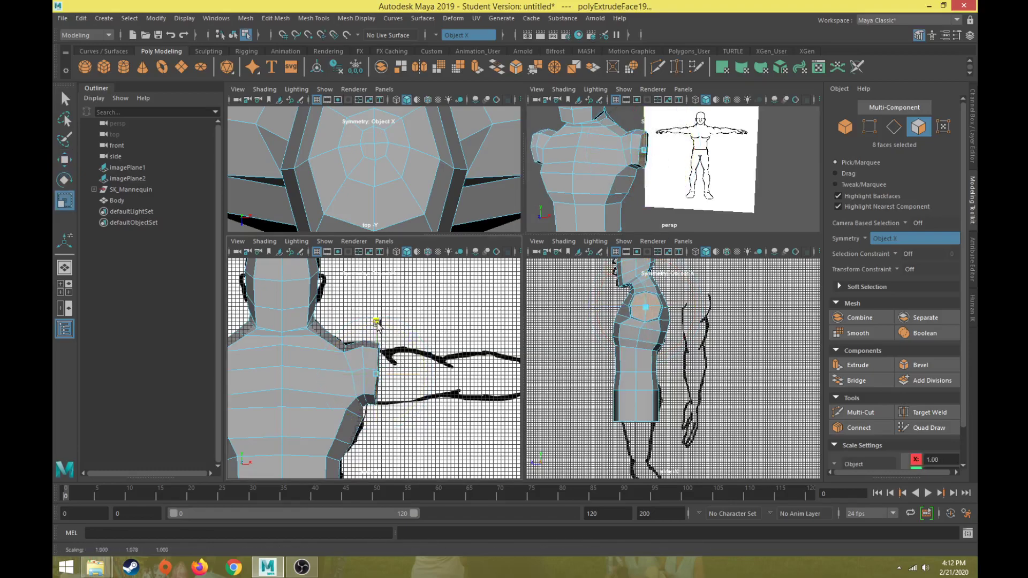
# Extrude the arm end faces to about X 26.45, scale them down in Y and Z, and align them with the reference.
pyautogui.click(857, 365)
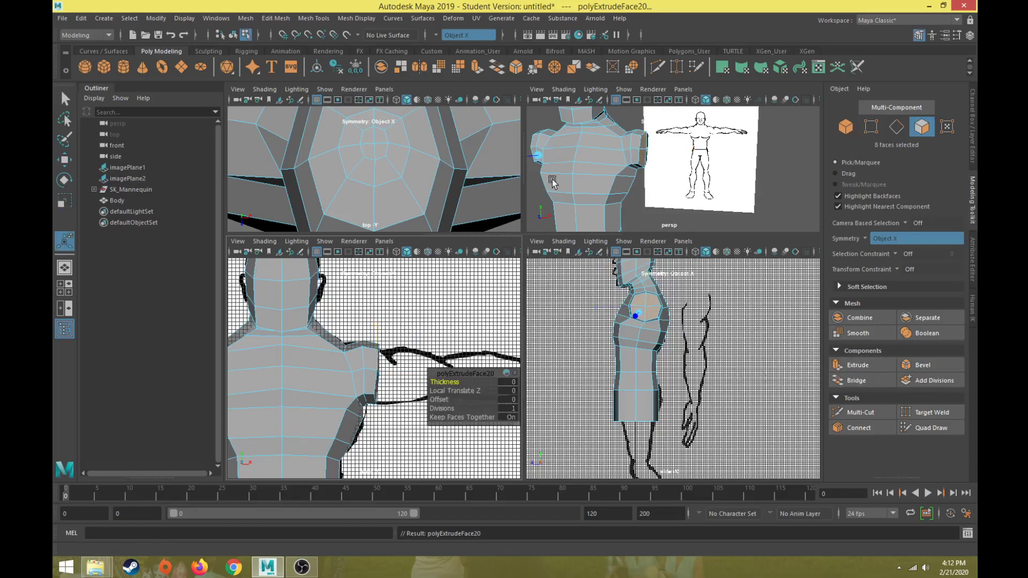
pyautogui.press('w')
pyautogui.moveTo(414, 343); pyautogui.dragTo(420, 339, button='middle')
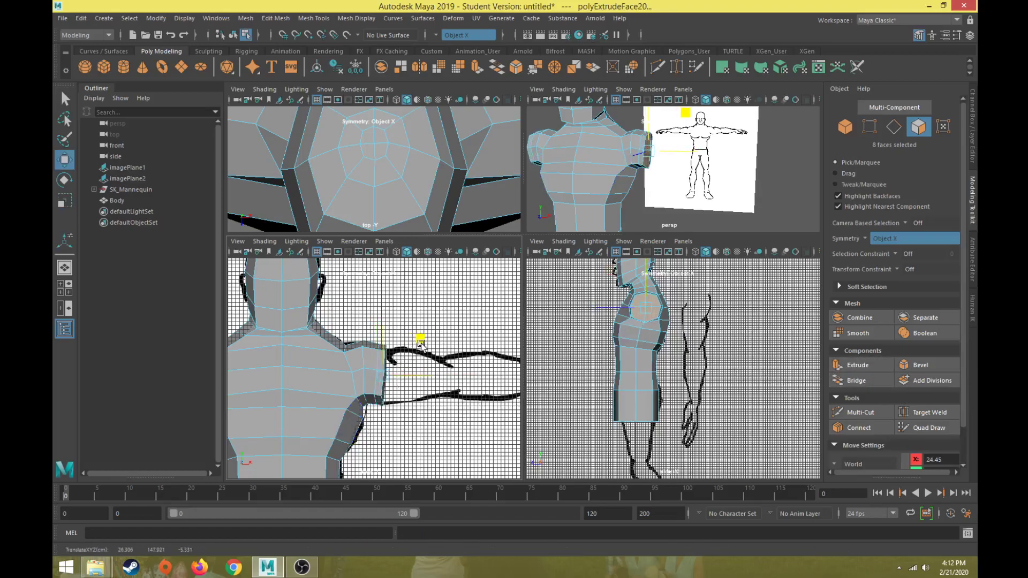
pyautogui.press('r')
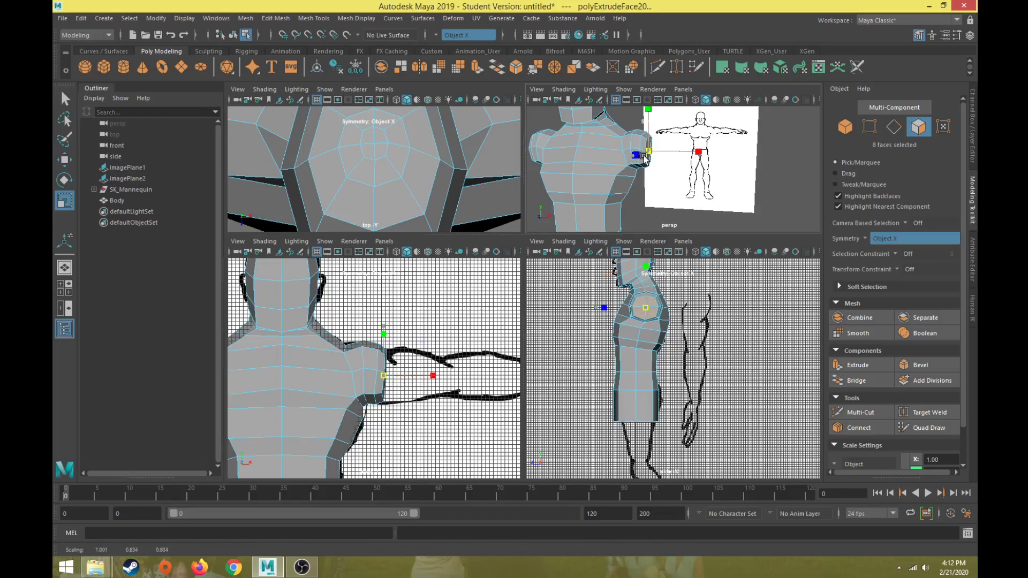
pyautogui.press('w')
pyautogui.scroll(5, 428, 344)
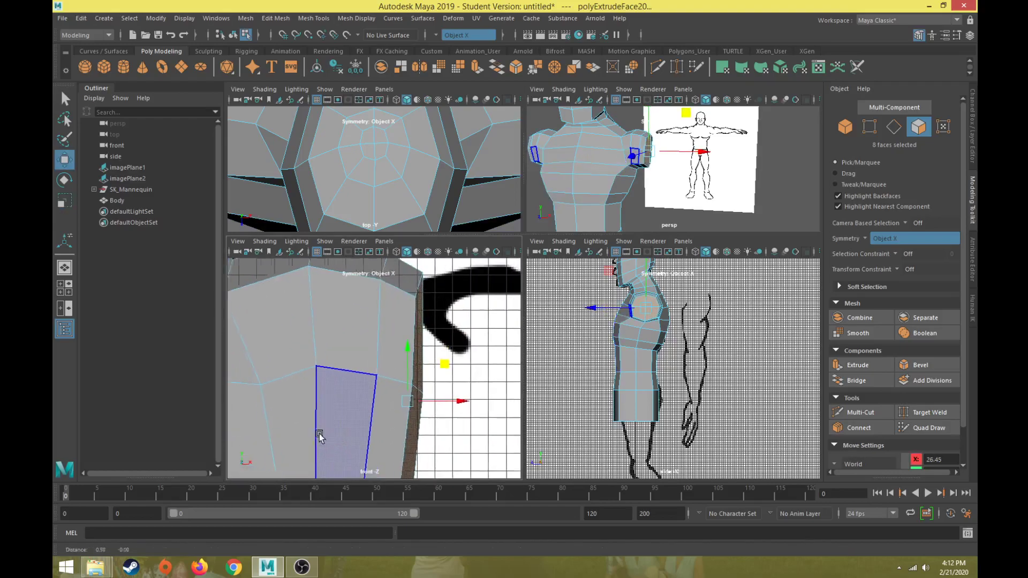
pyautogui.scroll(-2, 416, 391)
pyautogui.moveTo(432, 387); pyautogui.dragTo(433, 350)
# Extrude another upper-arm segment outward to about X 30.99 and scale its end faces in Y and Z.
pyautogui.click(856, 364)
pyautogui.moveTo(427, 350); pyautogui.dragTo(470, 348)
pyautogui.press('r')
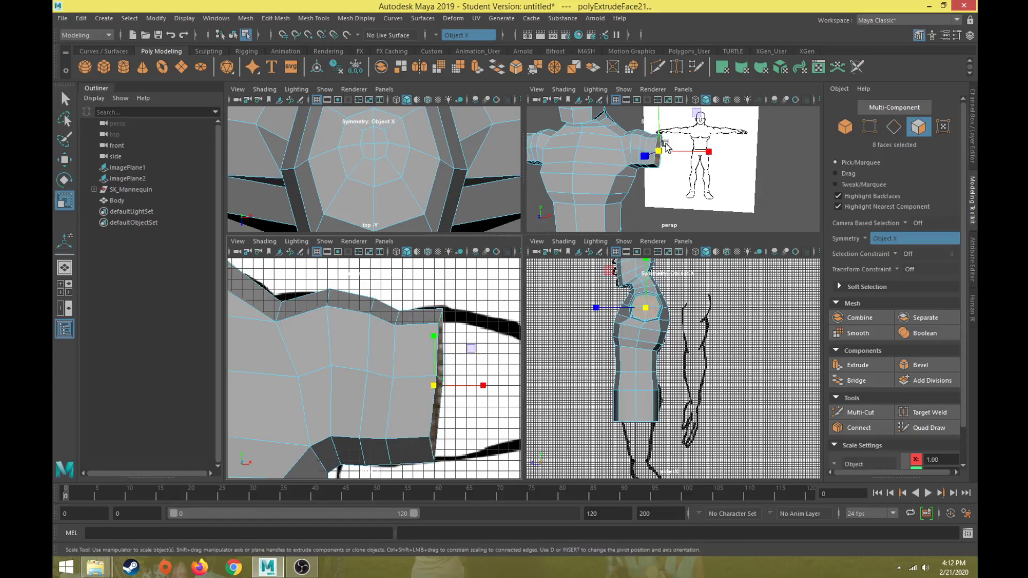
pyautogui.moveTo(665, 145); pyautogui.dragTo(662, 153)
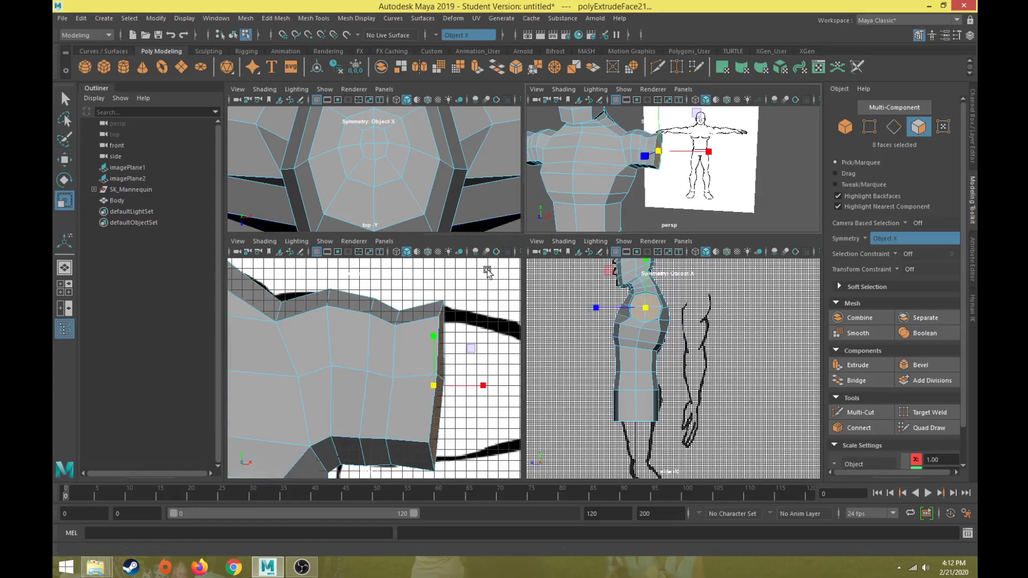
# Nudge the upper-arm end faces in the front view onto the reference outline, at about X 31.25.
pyautogui.scroll(-3, 418, 330)
pyautogui.press('e')
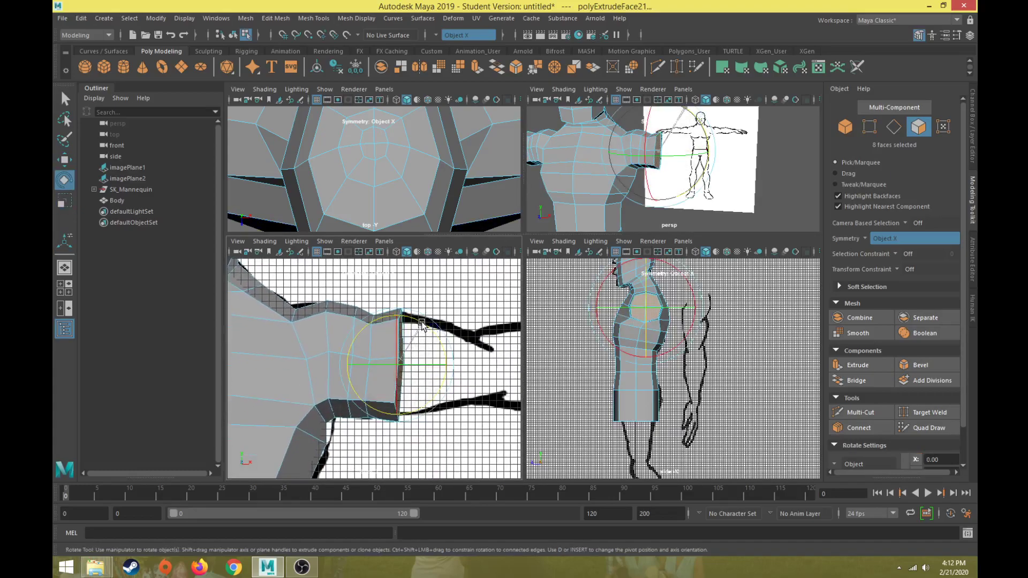
pyautogui.press('w')
pyautogui.moveTo(428, 328); pyautogui.dragTo(432, 332)
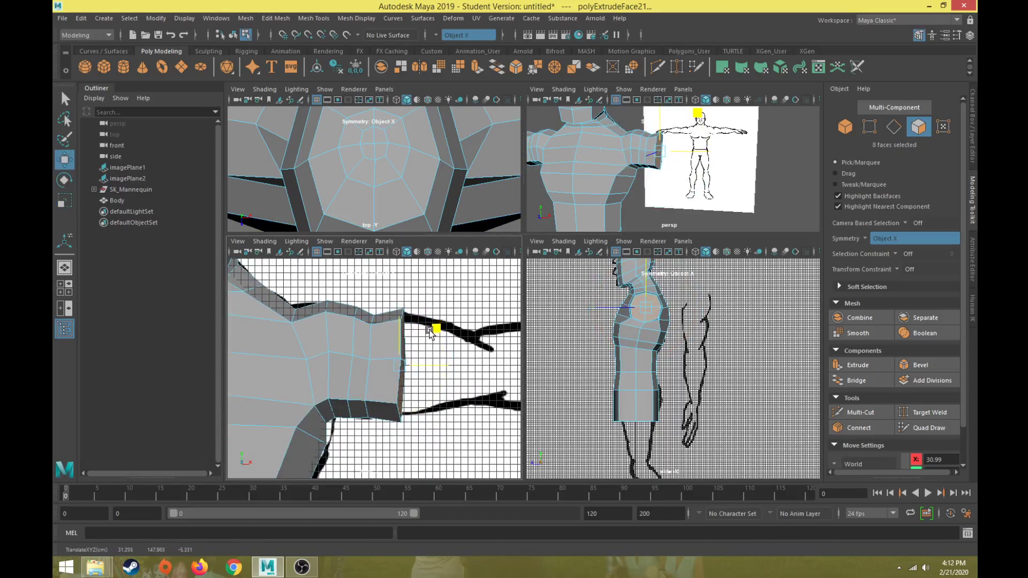
# Extrude the next arm segment outward to about X 36.57 and scale down its end faces to match the reference thickness.
pyautogui.click(857, 365)
pyautogui.press('w')
pyautogui.moveTo(436, 328); pyautogui.dragTo(472, 330)
pyautogui.press('r')
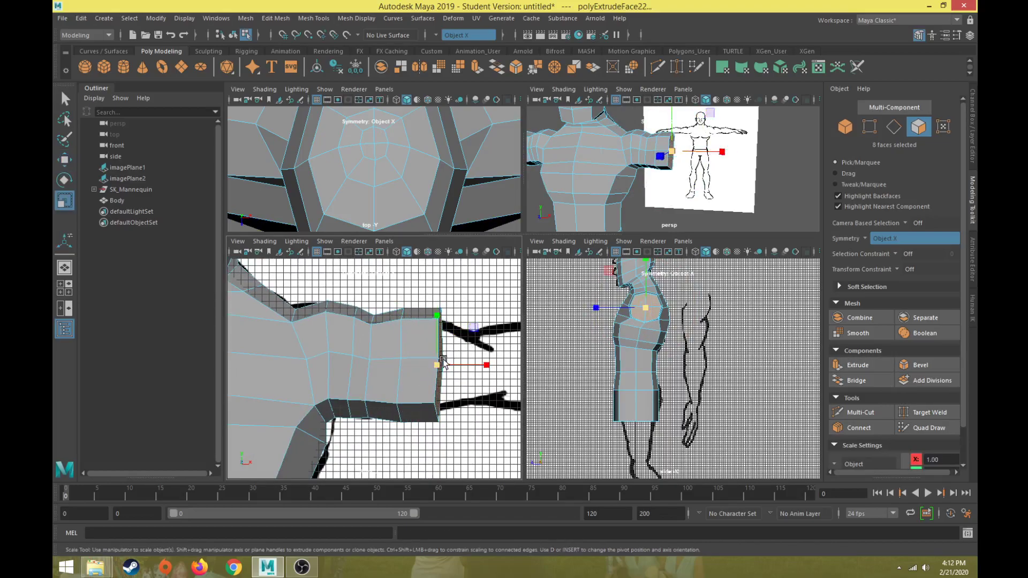
pyautogui.moveTo(672, 152); pyautogui.dragTo(673, 157)
pyautogui.press('w')
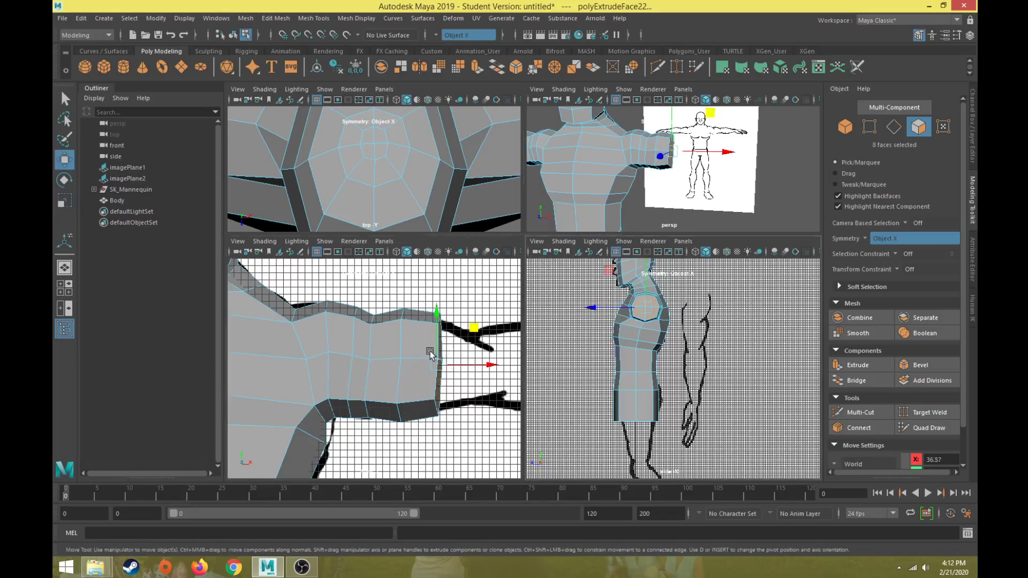
# Extrude the arm toward the elbow to about X 41.85 and scale down its end faces to match the reference.
pyautogui.keyDown('alt'); pyautogui.moveTo(429, 352); pyautogui.dragTo(418, 341, button='middle'); pyautogui.keyUp('alt')
pyautogui.click(869, 365)
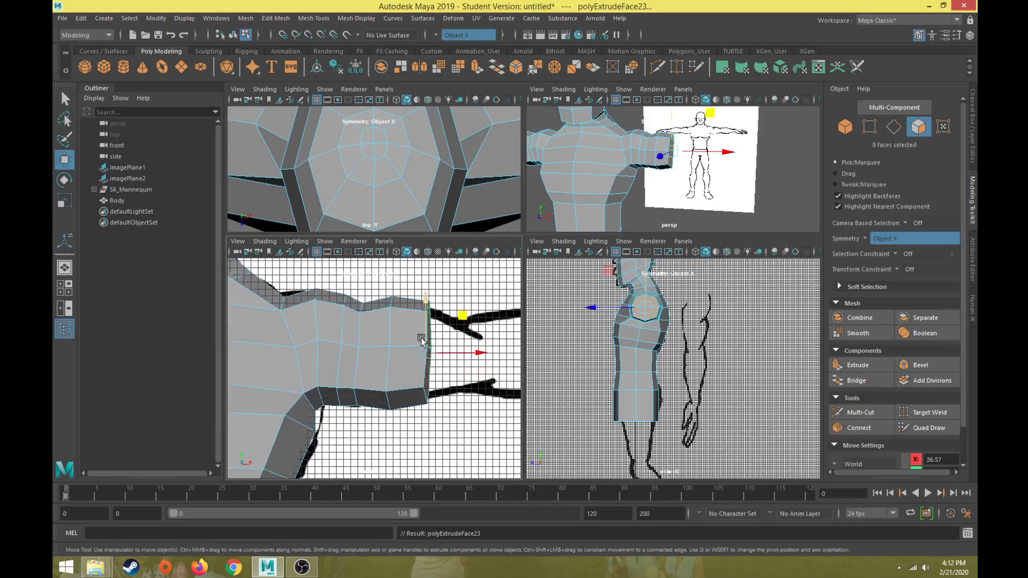
pyautogui.moveTo(462, 321); pyautogui.dragTo(499, 321)
pyautogui.press('r')
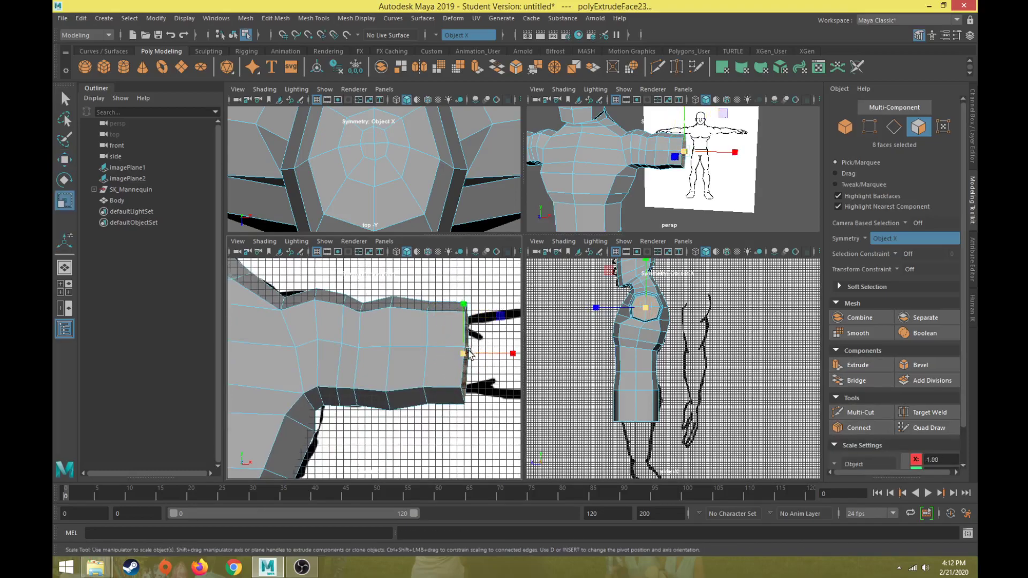
pyautogui.moveTo(684, 152); pyautogui.dragTo(678, 153)
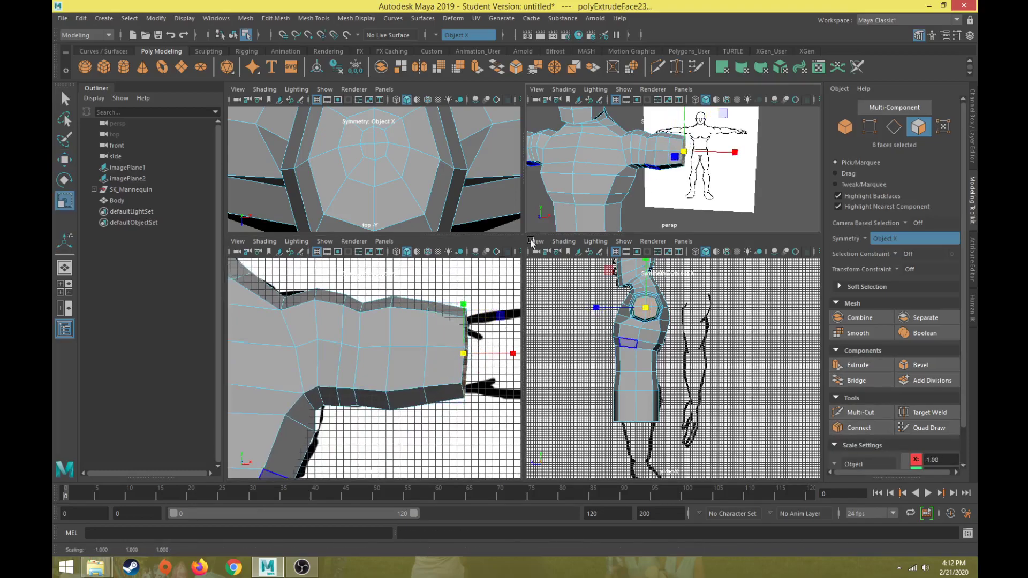
# Move the end faces near the elbow slightly outward along X, to about X 42.26.
pyautogui.scroll(-5, 581, 214)
pyautogui.scroll(-4, 377, 399)
pyautogui.scroll(-4, 377, 398)
pyautogui.scroll(6, 408, 390)
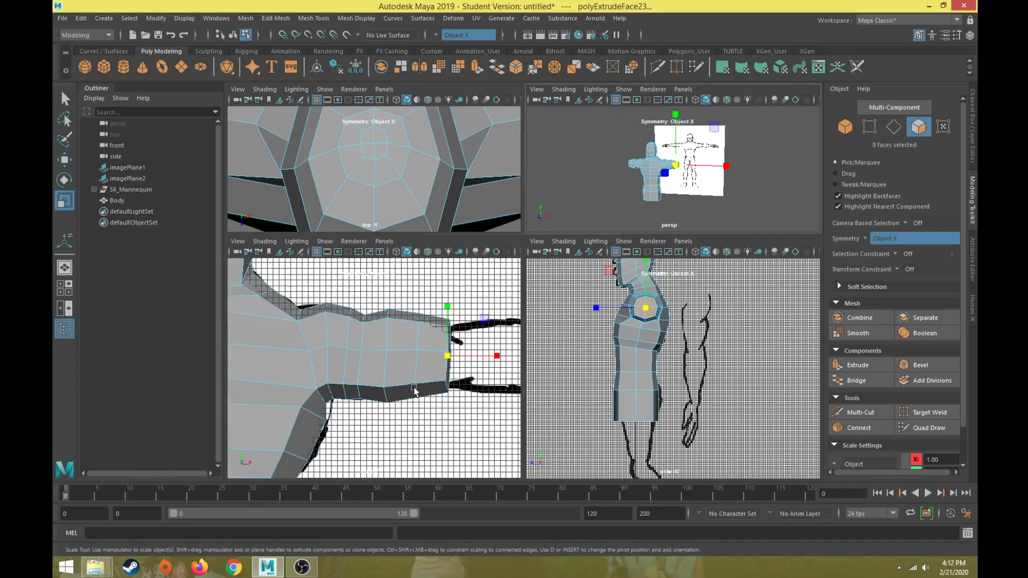
pyautogui.scroll(5, 423, 383)
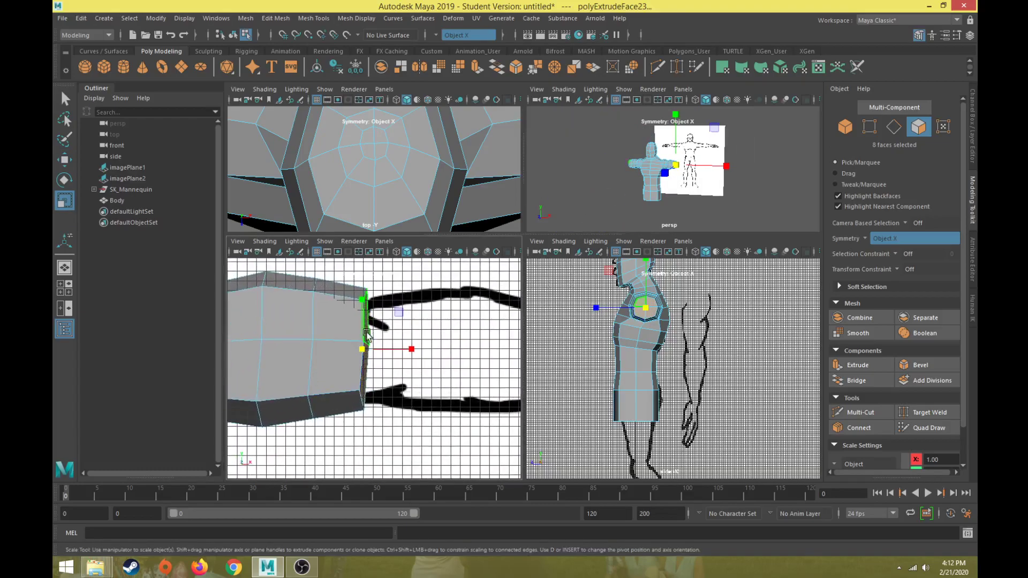
pyautogui.scroll(6, 674, 182)
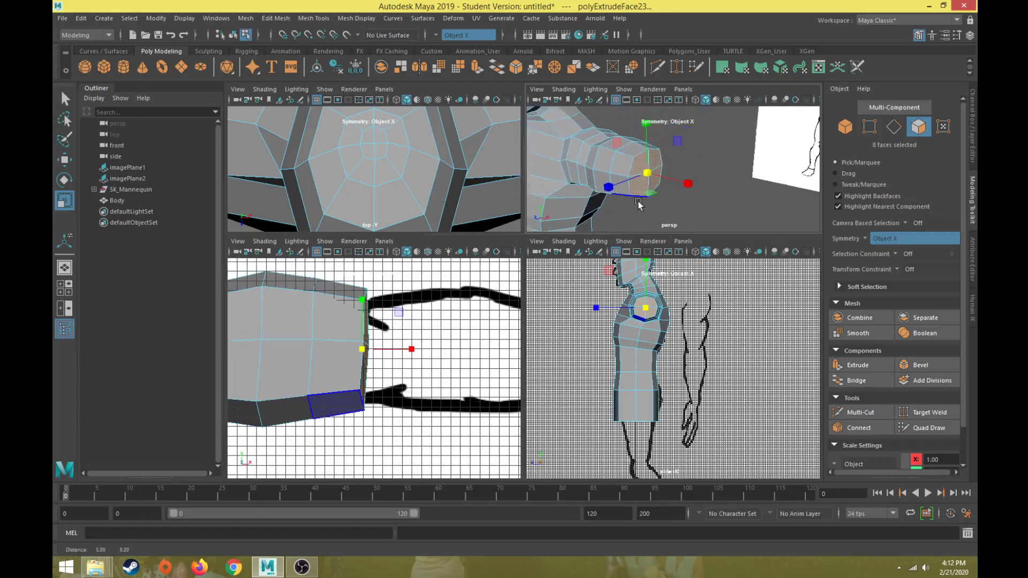
pyautogui.press('w')
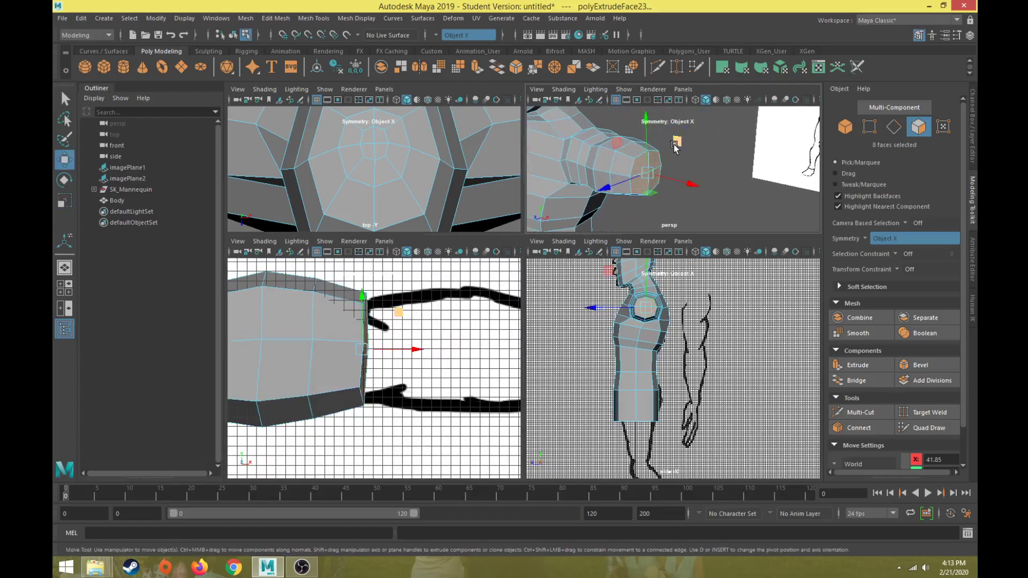
pyautogui.moveTo(677, 179); pyautogui.dragTo(680, 180)
pyautogui.scroll(-4, 431, 353)
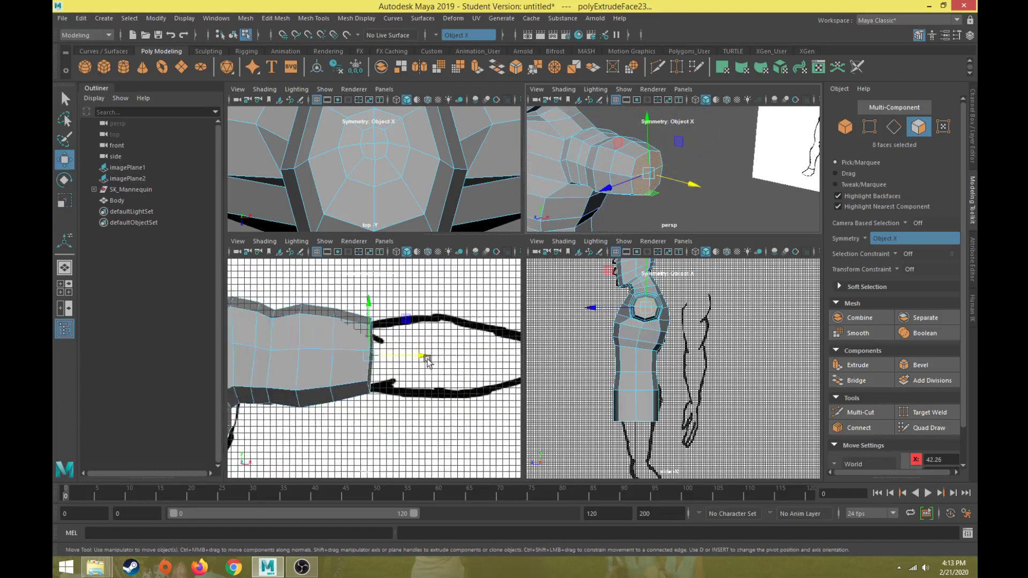
pyautogui.scroll(3, 332, 396)
pyautogui.keyDown('alt'); pyautogui.moveTo(372, 378); pyautogui.dragTo(353, 369, button='middle'); pyautogui.keyUp('alt')
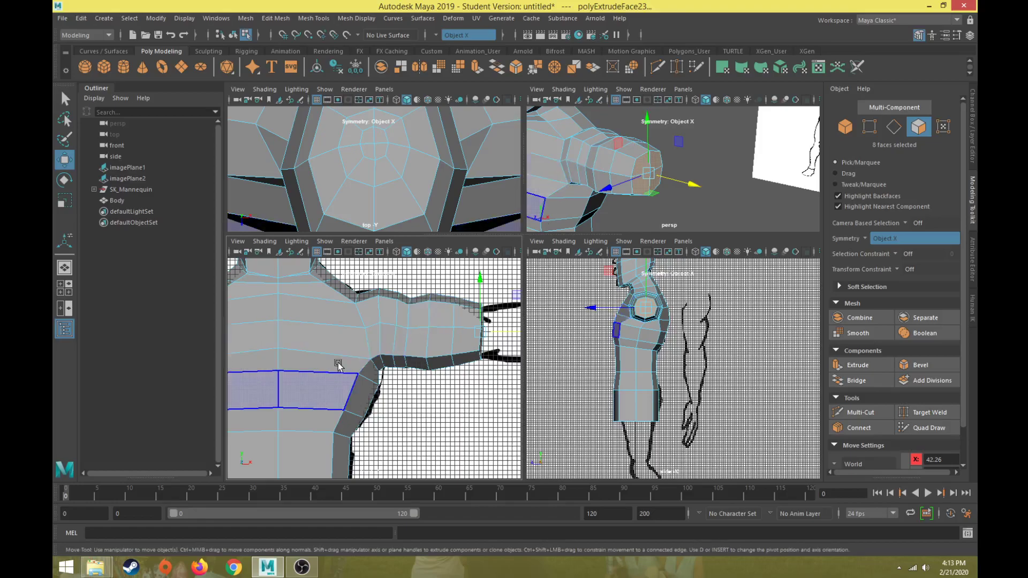
# Extrude two short elbow segments outward from the arm's end faces, moving the first to about X 43.87.
pyautogui.keyDown('alt'); pyautogui.moveTo(627, 200); pyautogui.dragTo(650, 193); pyautogui.keyUp('alt')
pyautogui.click(858, 364)
pyautogui.keyDown('alt'); pyautogui.moveTo(635, 142); pyautogui.dragTo(693, 153); pyautogui.keyUp('alt')
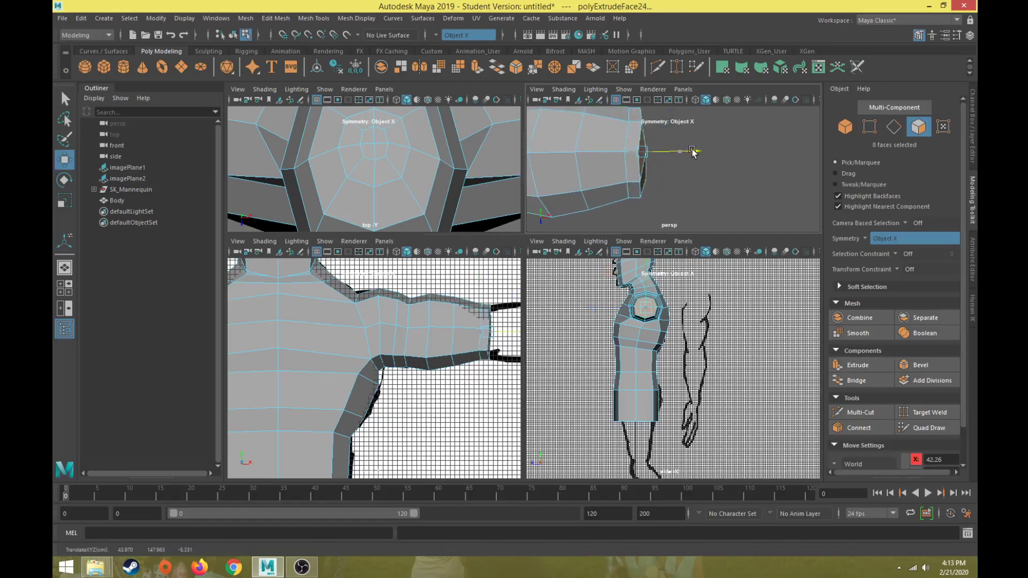
pyautogui.hotkey('ctrl', 'e')
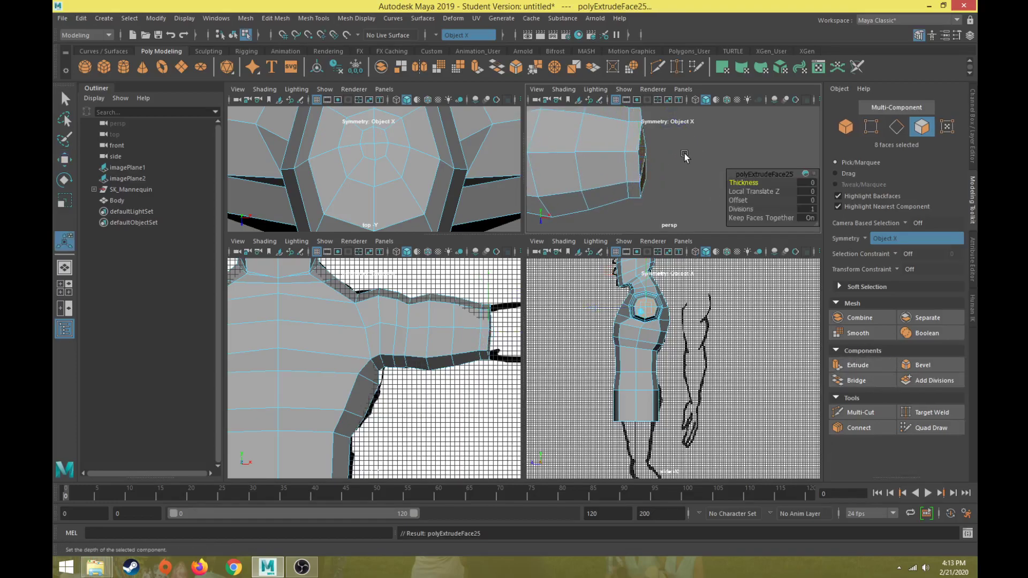
pyautogui.moveTo(679, 155); pyautogui.dragTo(657, 153)
pyautogui.press('r')
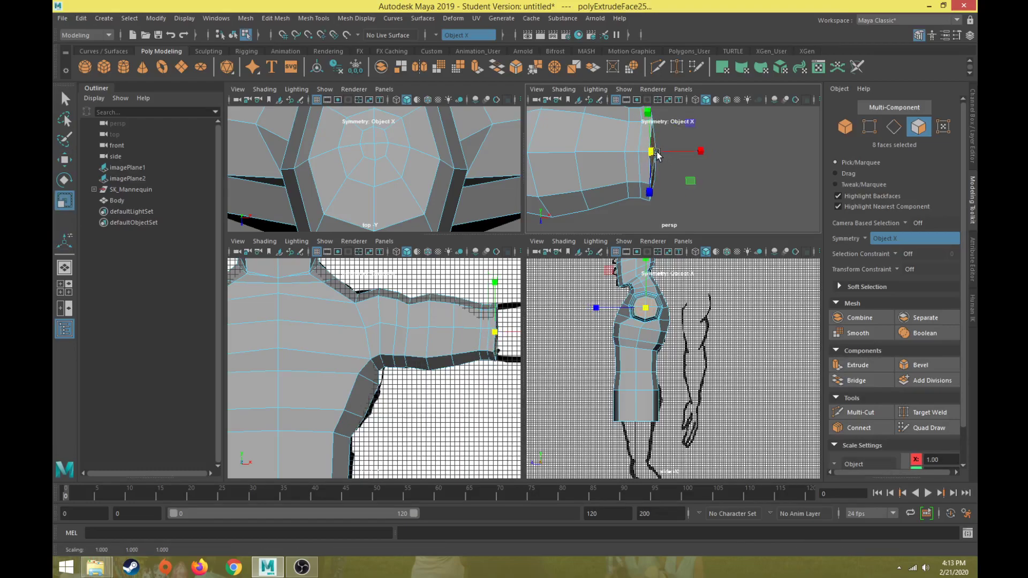
# Extrude another short elbow segment outward to about X 47.39 and scale up its end faces by about 1.035 in Y and Z.
pyautogui.press('w')
pyautogui.moveTo(670, 154)
pyautogui.mouseDown()
pyautogui.moveTo(684, 156)
pyautogui.moveTo(668, 153)
pyautogui.mouseUp()
pyautogui.press('r')
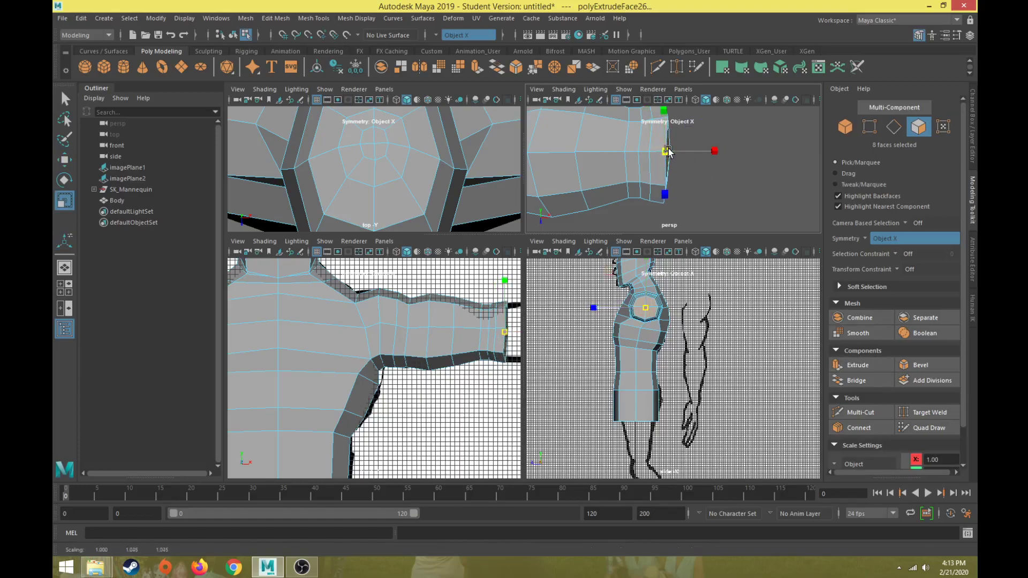
# Reposition individual vertices on the elbow's edge rings to shape the joint.
pyautogui.keyDown('alt'); pyautogui.moveTo(603, 170); pyautogui.dragTo(646, 160); pyautogui.keyUp('alt')
pyautogui.moveTo(646, 161); pyautogui.dragTo(678, 136, button='right')
pyautogui.click(660, 143)
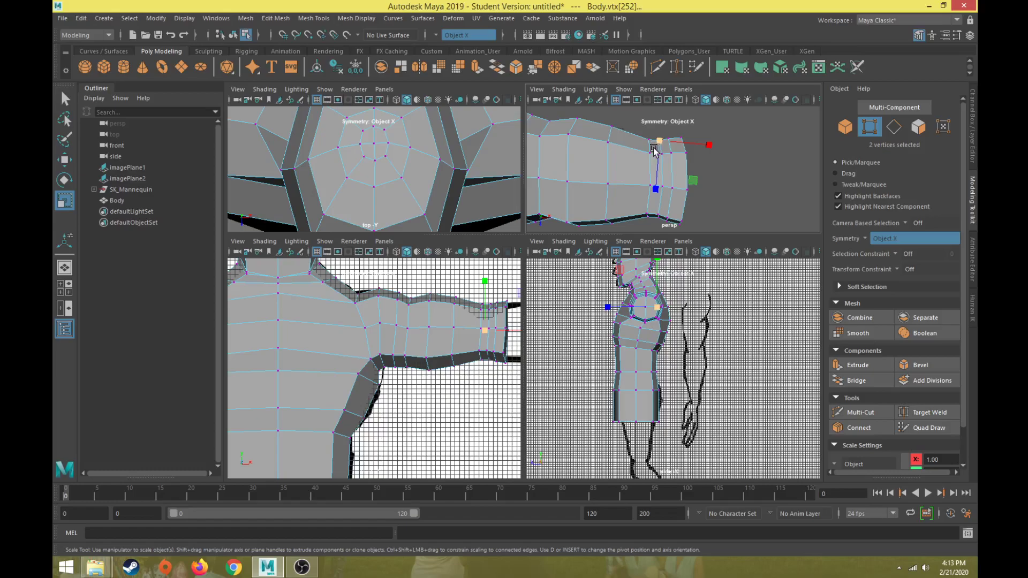
pyautogui.keyDown('alt'); pyautogui.moveTo(654, 150); pyautogui.dragTo(632, 140); pyautogui.keyUp('alt')
pyautogui.press('space')
pyautogui.press('space')
pyautogui.press('space')
pyautogui.keyDown('alt'); pyautogui.moveTo(608, 223); pyautogui.dragTo(529, 352); pyautogui.keyUp('alt')
pyautogui.press('w')
pyautogui.click(532, 375)
pyautogui.click(532, 334)
pyautogui.moveTo(551, 396); pyautogui.dragTo(558, 391)
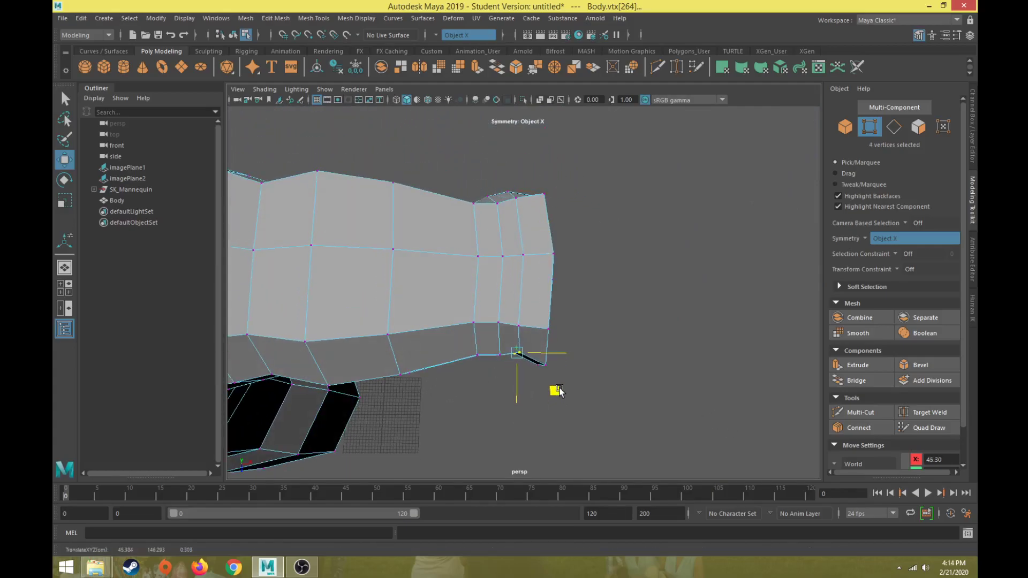
pyautogui.moveTo(482, 381); pyautogui.dragTo(502, 347)
pyautogui.moveTo(535, 390); pyautogui.dragTo(502, 318)
# Return to the arm's end faces and scale them up slightly to fit the front reference outline.
pyautogui.moveTo(533, 164); pyautogui.dragTo(539, 183, button='right')
pyautogui.press('space')
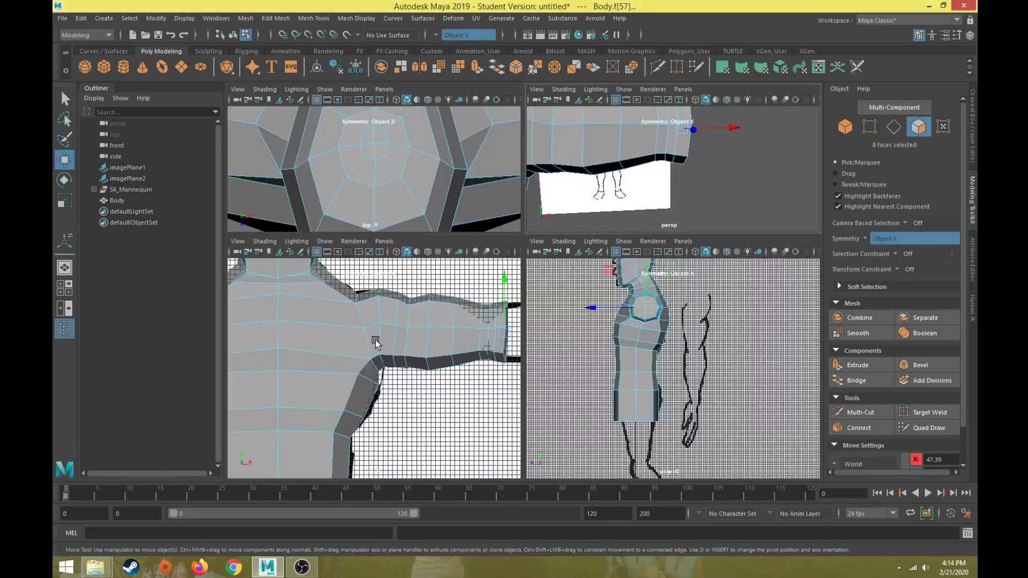
pyautogui.press('space')
pyautogui.keyDown('alt'); pyautogui.moveTo(539, 320); pyautogui.dragTo(350, 357, button='middle'); pyautogui.keyUp('alt')
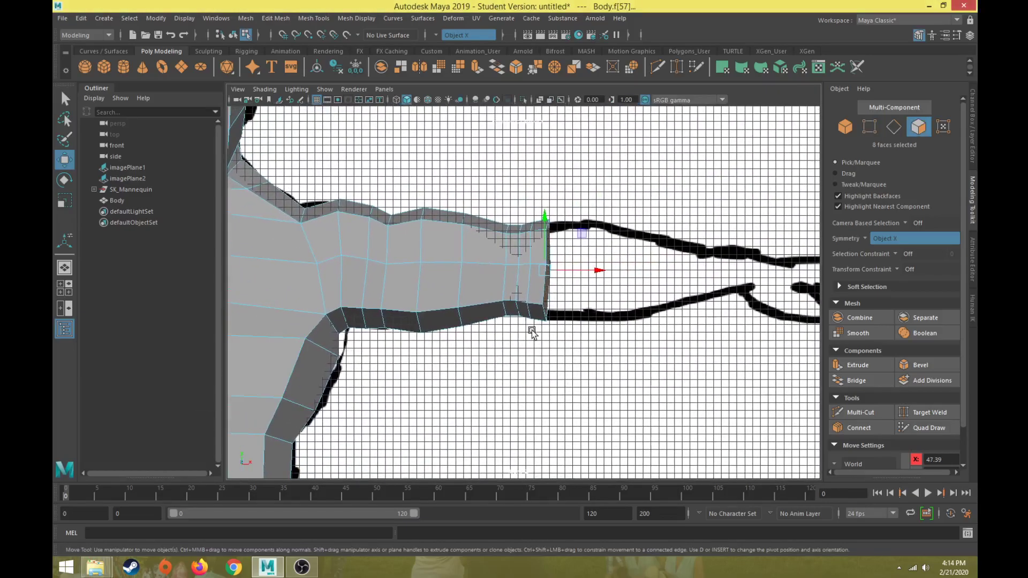
pyautogui.click(860, 367)
pyautogui.press('r')
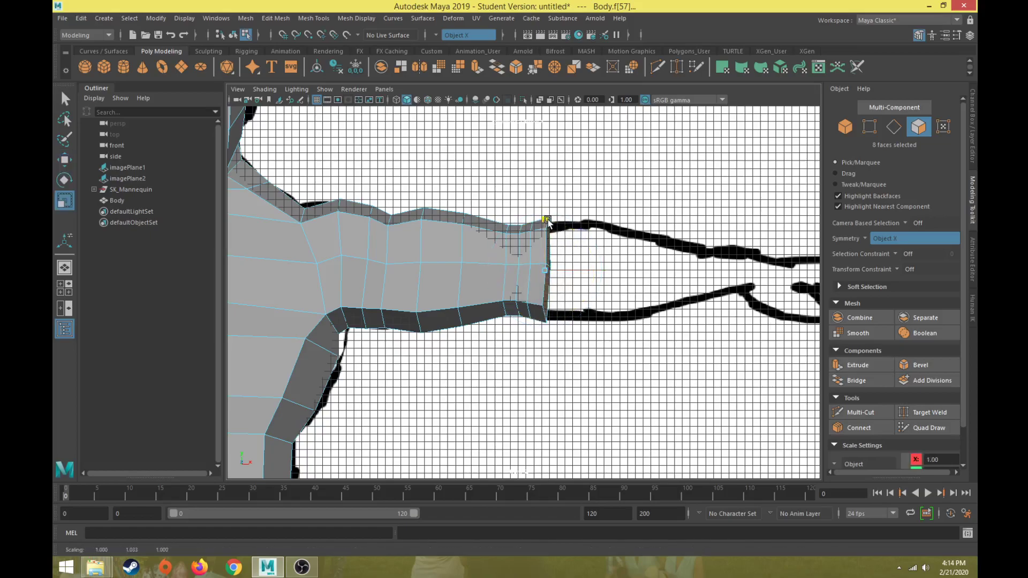
# Extrude the first forearm segment outward and scale its end faces to the reference, about 1.08 in height.
pyautogui.click(871, 367)
pyautogui.press('w')
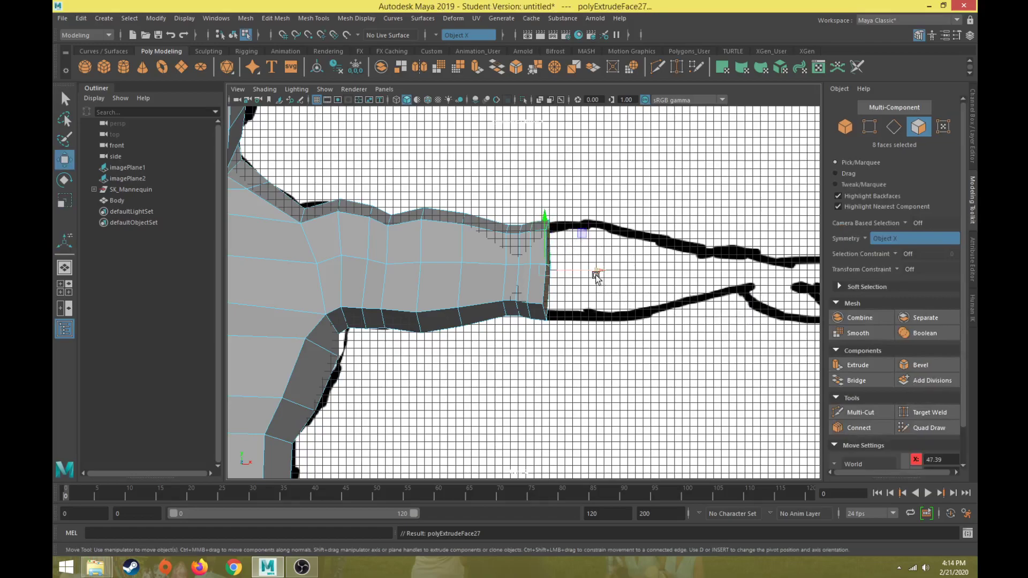
pyautogui.moveTo(596, 276); pyautogui.dragTo(645, 274)
pyautogui.press('r')
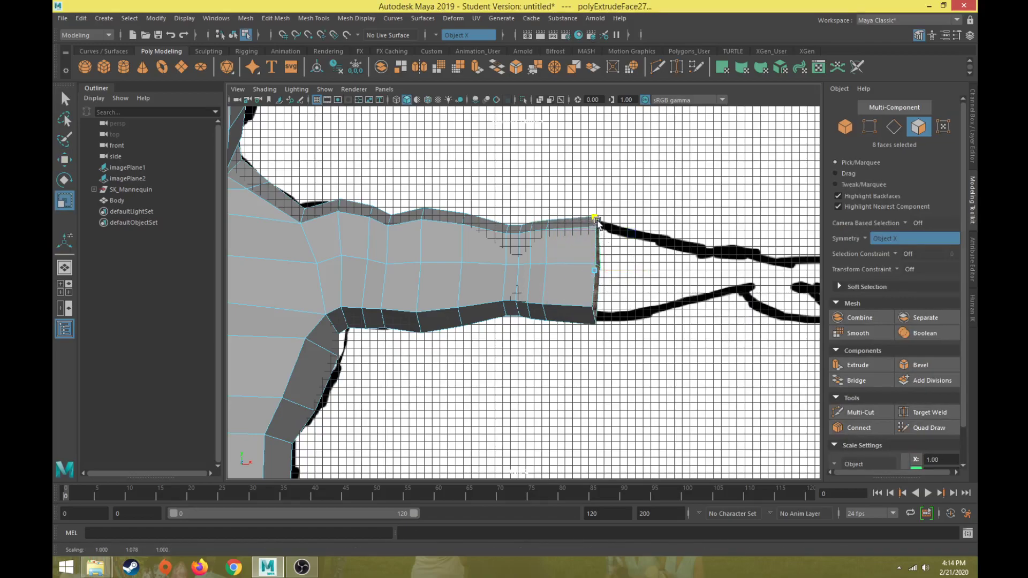
pyautogui.press('space')
pyautogui.press('space')
pyautogui.keyDown('alt'); pyautogui.moveTo(649, 213); pyautogui.dragTo(592, 241); pyautogui.keyUp('alt')
pyautogui.moveTo(563, 324); pyautogui.dragTo(558, 327)
pyautogui.scroll(-5, 598, 341)
pyautogui.press('space')
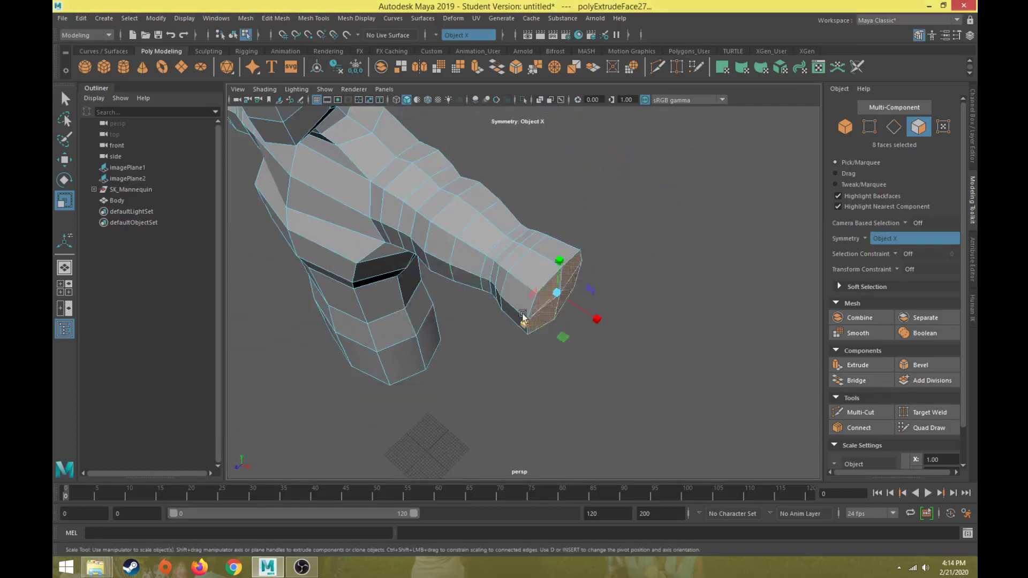
# Extrude the next forearm segment to about X 60.22 and scale its end faces to match the reference thickness.
pyautogui.press('space')
pyautogui.click(867, 366)
pyautogui.keyDown('alt'); pyautogui.moveTo(604, 287); pyautogui.dragTo(560, 292, button='middle'); pyautogui.keyUp('alt')
pyautogui.press('w')
pyautogui.moveTo(585, 235); pyautogui.dragTo(636, 234)
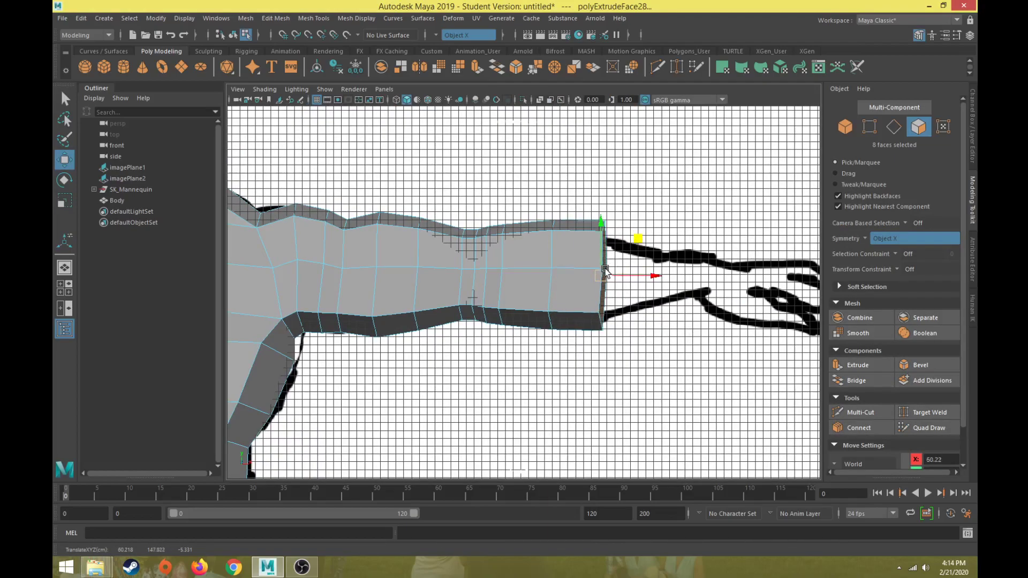
pyautogui.press('r')
pyautogui.press('space')
pyautogui.press('space')
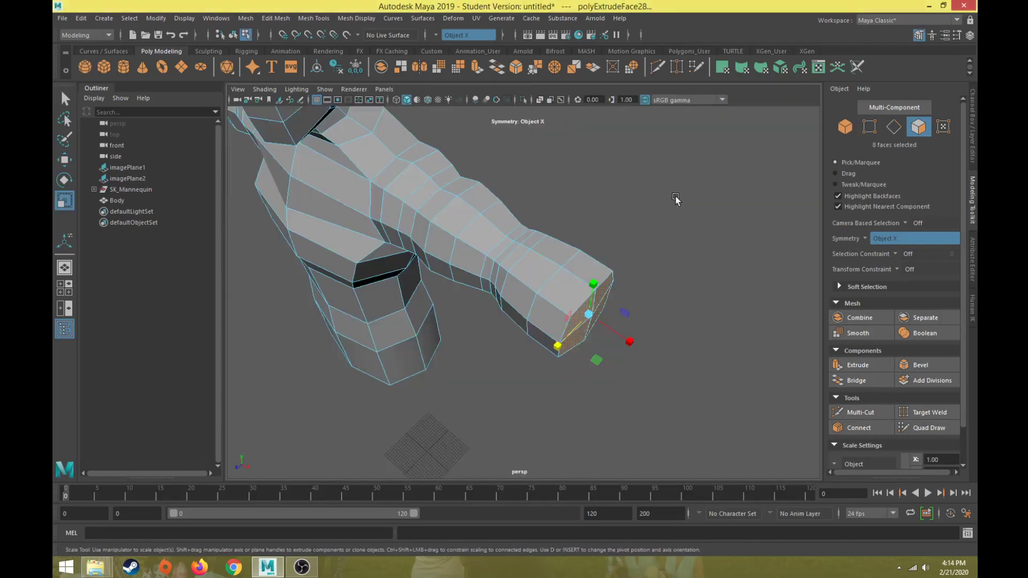
pyautogui.press('space')
# Extrude the forearm further toward the wrist and scale down the new end faces.
pyautogui.moveTo(704, 181); pyautogui.dragTo(737, 206)
pyautogui.hotkey('ctrl', 'e')
pyautogui.press('w')
pyautogui.press('r')
# Extrude the forearm's last segment to about X 72.25 and scale down its end faces to the wrist thickness.
pyautogui.click(861, 366)
pyautogui.press('w')
pyautogui.press('r')
pyautogui.keyDown('alt'); pyautogui.moveTo(638, 204); pyautogui.dragTo(679, 213); pyautogui.keyUp('alt')
pyautogui.press('w')
pyautogui.moveTo(787, 194); pyautogui.dragTo(784, 194)
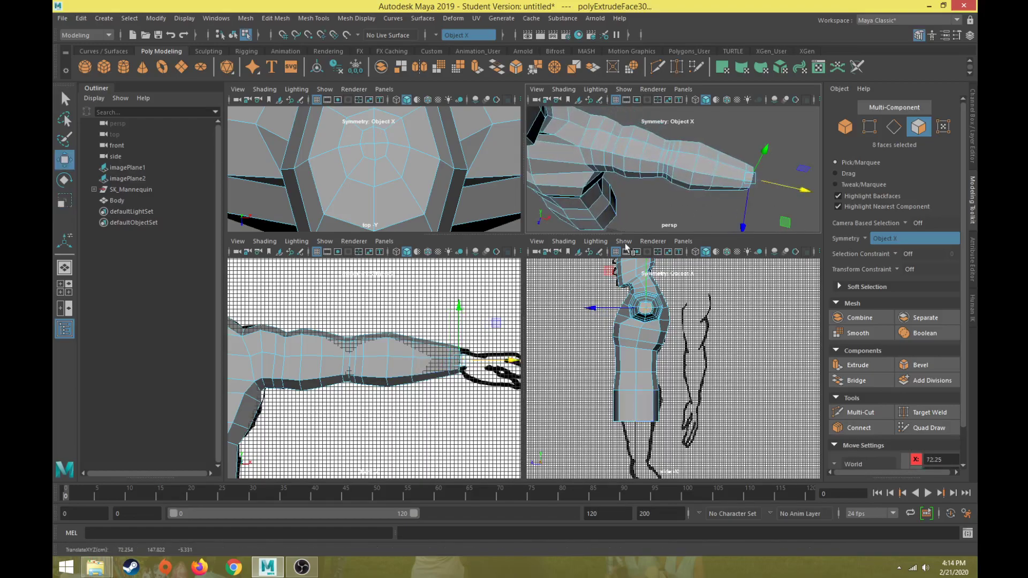
# Extrude a short wrist segment outward to about X 73.84.
pyautogui.scroll(5, 469, 336)
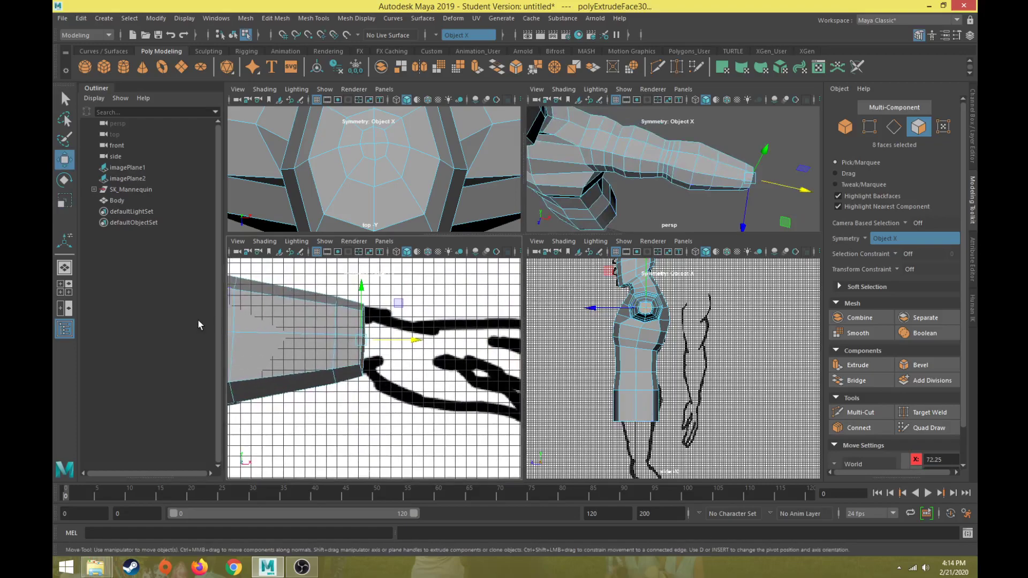
pyautogui.keyDown('alt'); pyautogui.moveTo(711, 188); pyautogui.dragTo(709, 193); pyautogui.keyUp('alt')
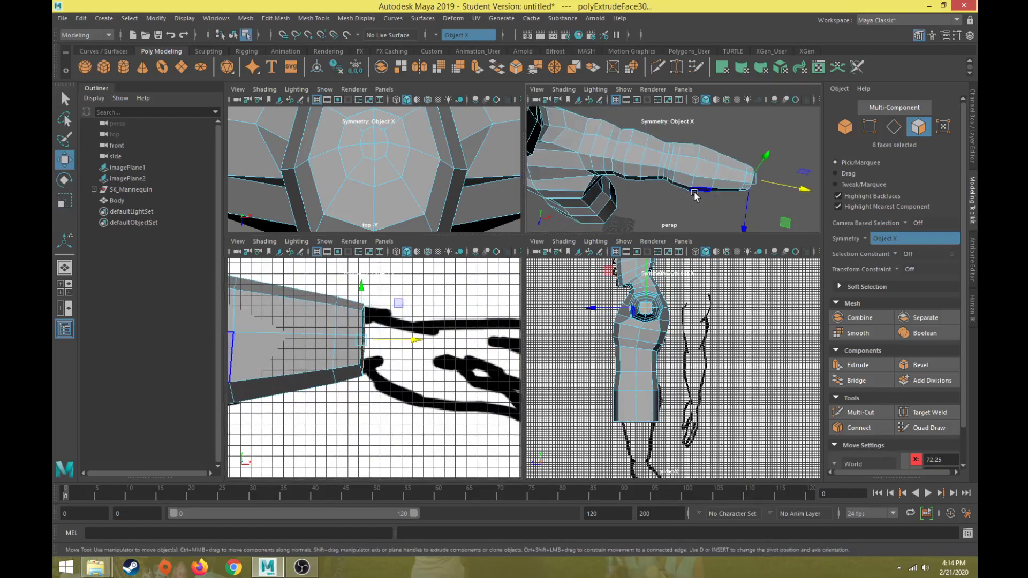
pyautogui.press('space')
pyautogui.keyDown('alt'); pyautogui.moveTo(513, 292); pyautogui.dragTo(479, 314); pyautogui.keyUp('alt')
pyautogui.hotkey('ctrl', 'e')
pyautogui.press('w')
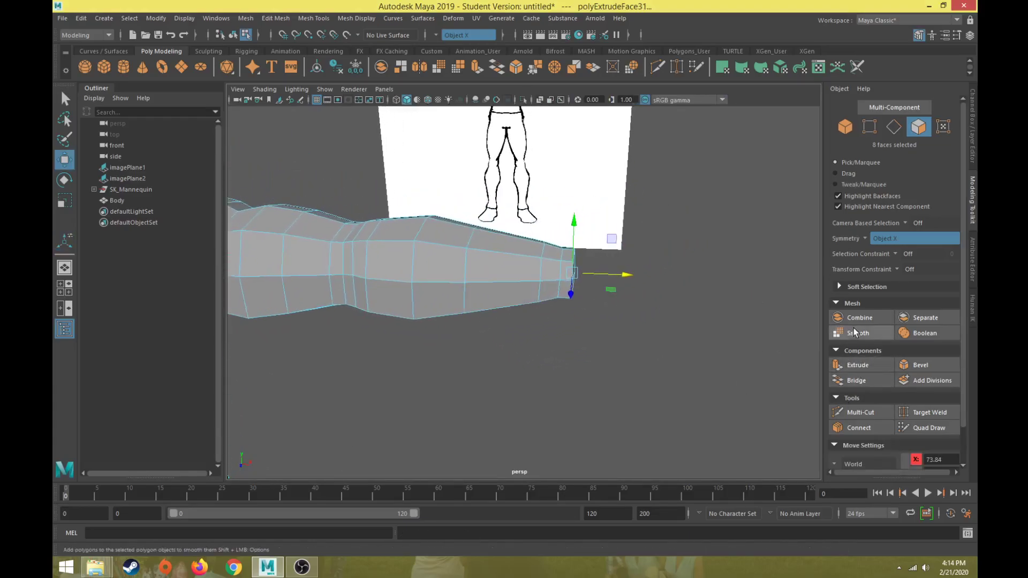
# Extrude a second short wrist segment and scale up its end faces by about 1.057 in Y and Z.
pyautogui.click(857, 361)
pyautogui.press('w')
pyautogui.moveTo(593, 273); pyautogui.dragTo(545, 296)
pyautogui.press('r')
pyautogui.click(559, 299)
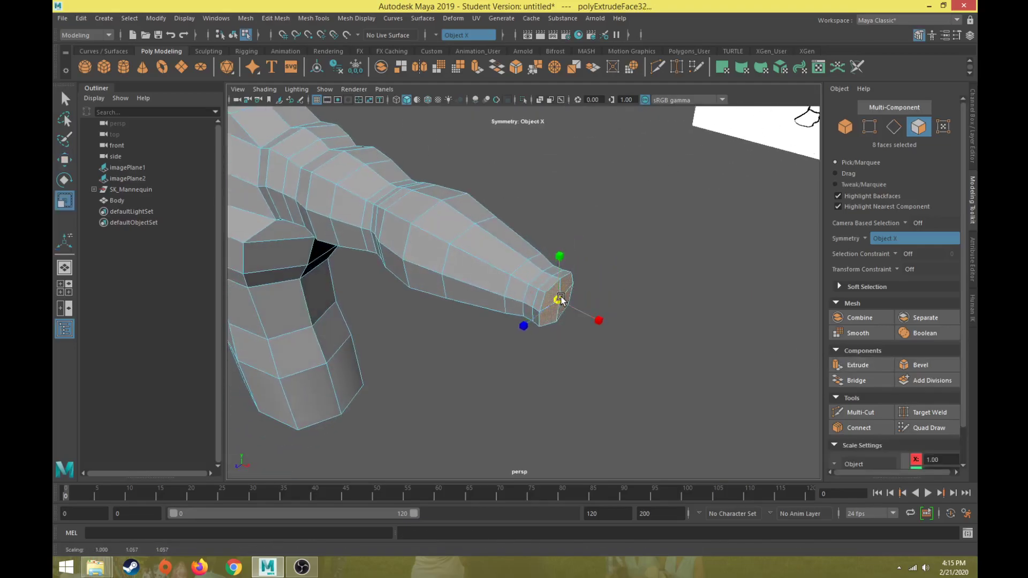
# Extrude the base of the hand from the wrist and enlarge its end faces into a flare.
pyautogui.click(857, 365)
pyautogui.press('w')
pyautogui.keyDown('alt'); pyautogui.moveTo(523, 323); pyautogui.dragTo(592, 294); pyautogui.keyUp('alt')
pyautogui.press('r')
# Compare the arm and flared wrist with the reference drawing in the front view, undoing any stray face selection.
pyautogui.press('space')
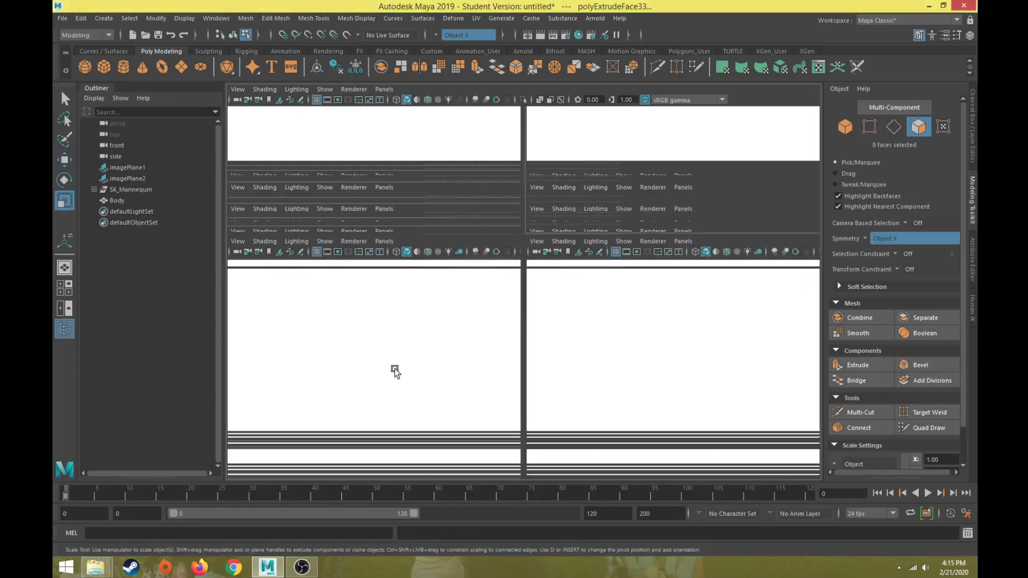
pyautogui.press('space')
pyautogui.keyDown('alt'); pyautogui.moveTo(540, 332); pyautogui.dragTo(437, 399, button='middle'); pyautogui.keyUp('alt')
pyautogui.scroll(-3, 437, 399)
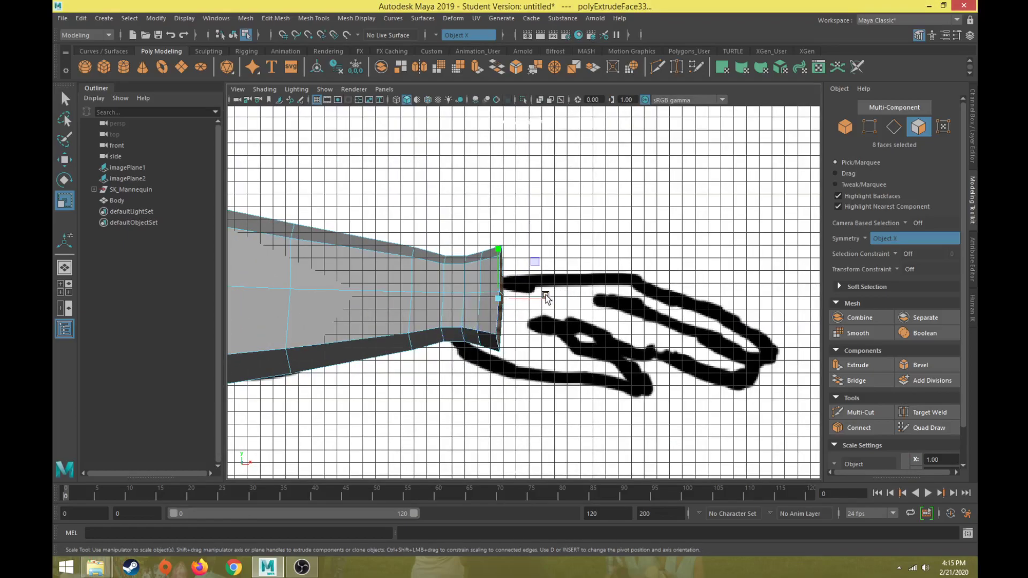
pyautogui.scroll(-6, 470, 273)
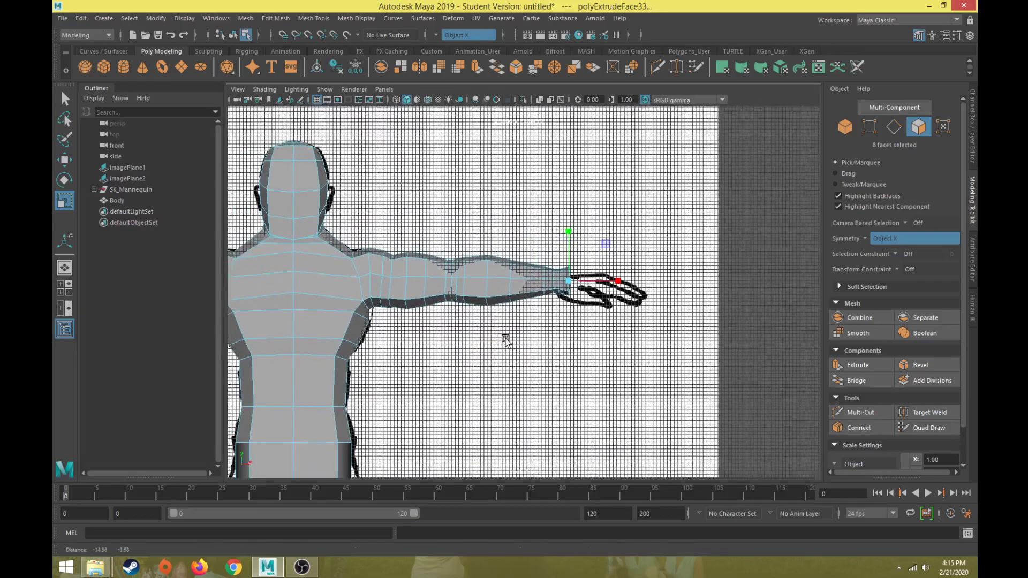
pyautogui.keyDown('alt'); pyautogui.moveTo(499, 342); pyautogui.dragTo(520, 341, button='middle'); pyautogui.keyUp('alt')
pyautogui.moveTo(417, 281); pyautogui.dragTo(435, 282)
pyautogui.hotkey('ctrl', 'z')
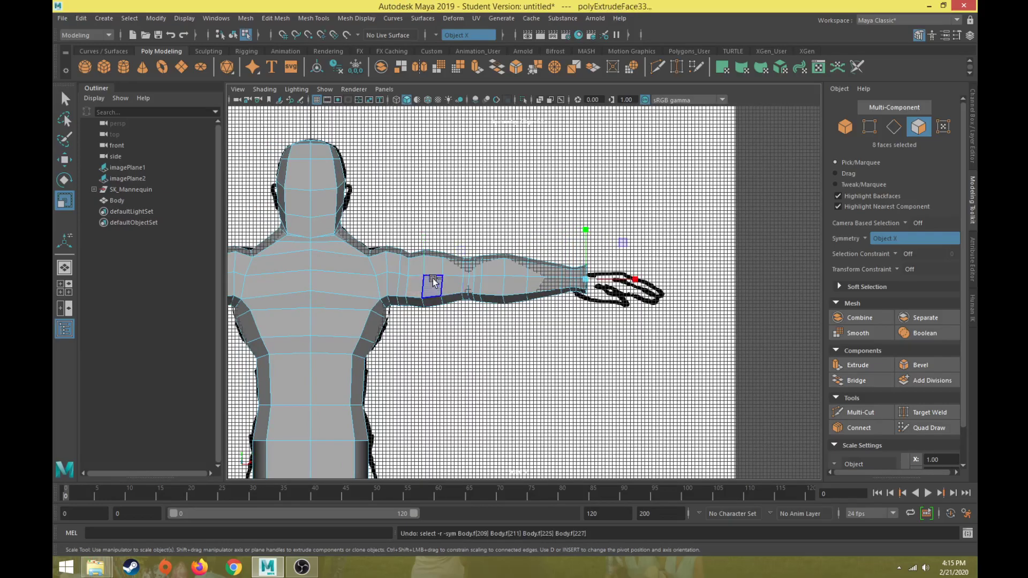
pyautogui.scroll(4, 603, 281)
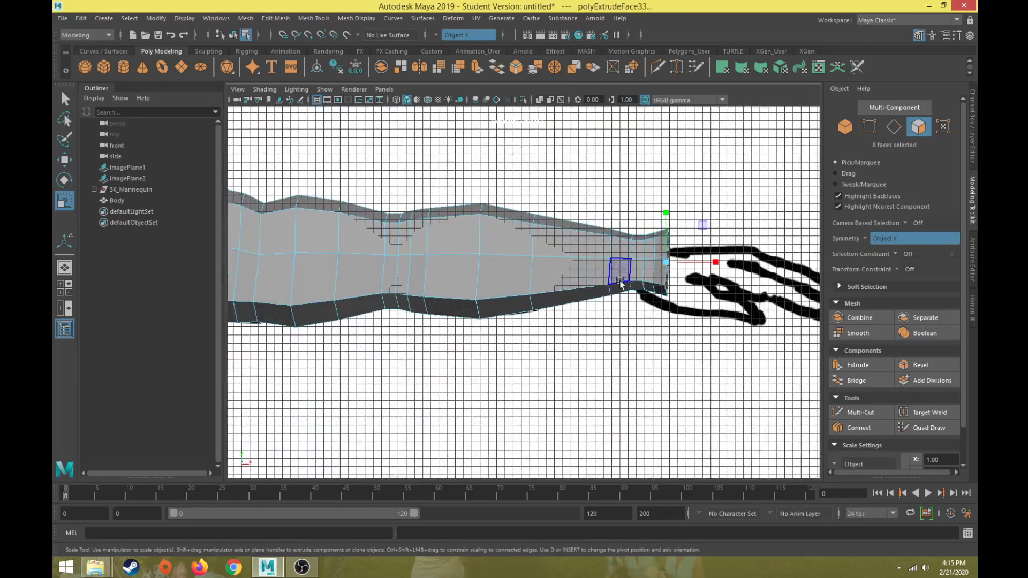
# Extrude the first palm segment outward from the wrist and widen its end faces in depth.
pyautogui.press('space')
pyautogui.press('space')
pyautogui.keyDown('alt'); pyautogui.moveTo(589, 245); pyautogui.dragTo(610, 249); pyautogui.keyUp('alt')
pyautogui.click(852, 368)
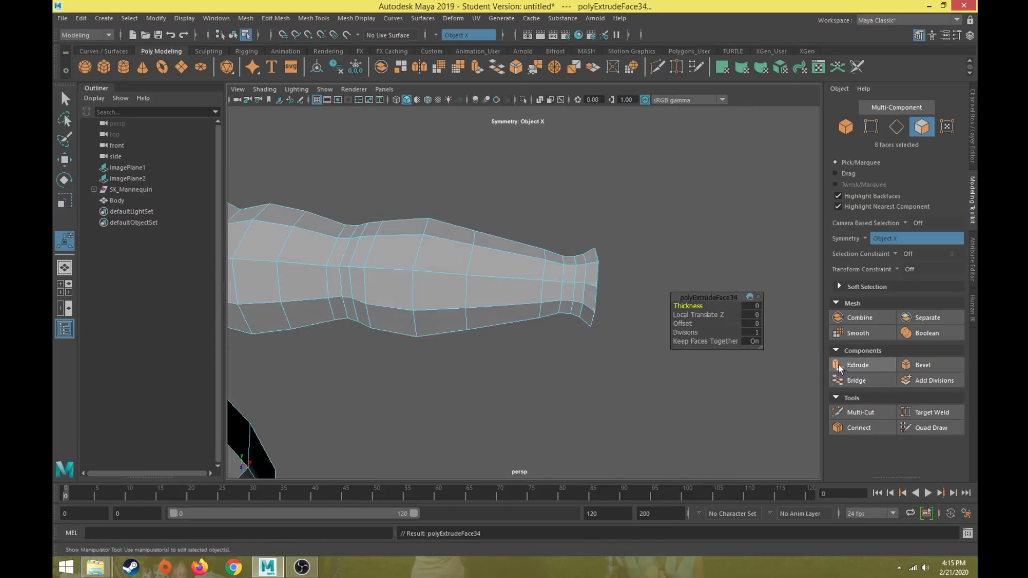
pyautogui.keyDown('alt'); pyautogui.moveTo(551, 297); pyautogui.dragTo(555, 279); pyautogui.keyUp('alt')
pyautogui.press('w')
pyautogui.keyDown('alt'); pyautogui.moveTo(580, 329); pyautogui.dragTo(540, 319, button='middle'); pyautogui.keyUp('alt')
pyautogui.moveTo(570, 303); pyautogui.dragTo(608, 300)
pyautogui.press('r')
pyautogui.moveTo(569, 344); pyautogui.dragTo(477, 344)
# Extrude a second hand segment outward to about X 90.19.
pyautogui.click(859, 364)
pyautogui.press('w')
pyautogui.moveTo(613, 296); pyautogui.dragTo(688, 294)
# Adjust the hand's end faces along X against the front reference, bringing them to about X 88.10.
pyautogui.press('space')
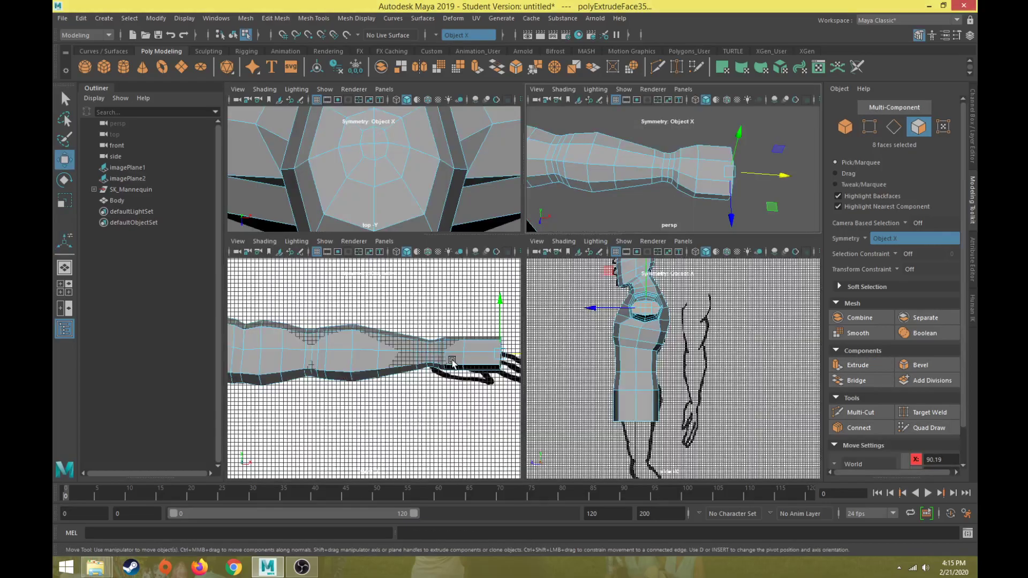
pyautogui.press('space')
pyautogui.keyDown('alt'); pyautogui.moveTo(544, 349); pyautogui.dragTo(347, 355, button='right'); pyautogui.keyUp('alt')
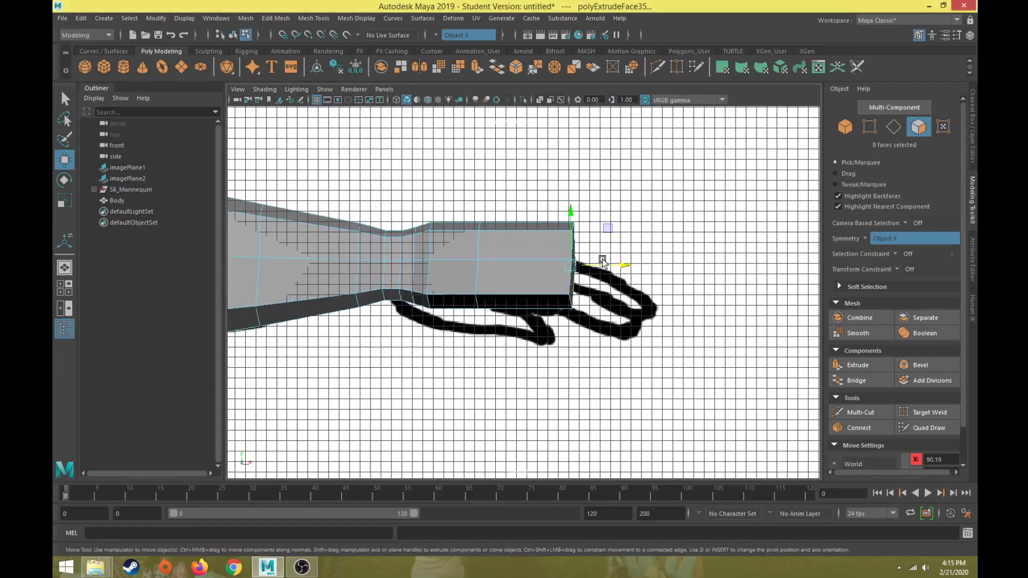
pyautogui.moveTo(586, 272); pyautogui.dragTo(578, 272)
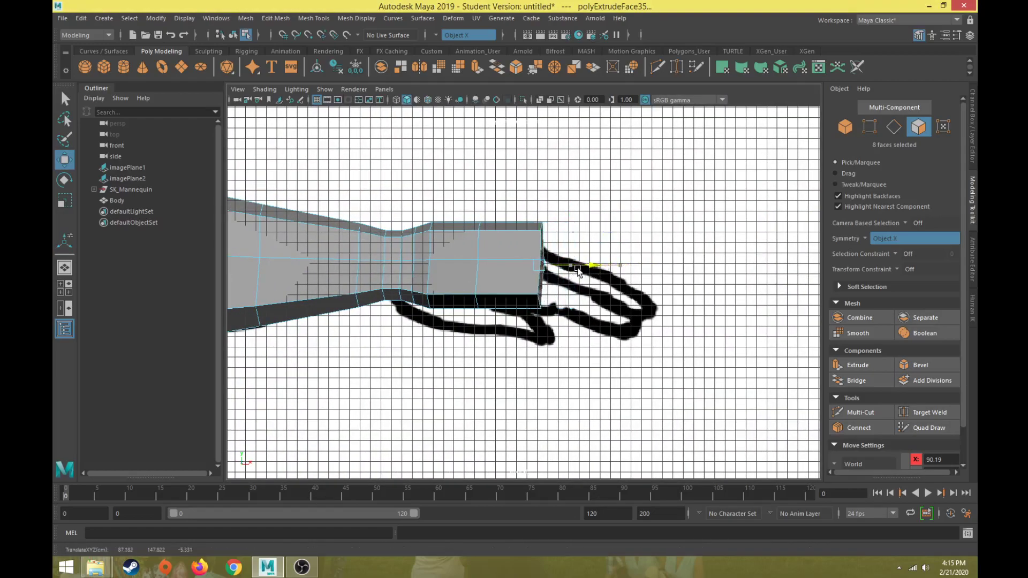
pyautogui.press('space')
pyautogui.press('space')
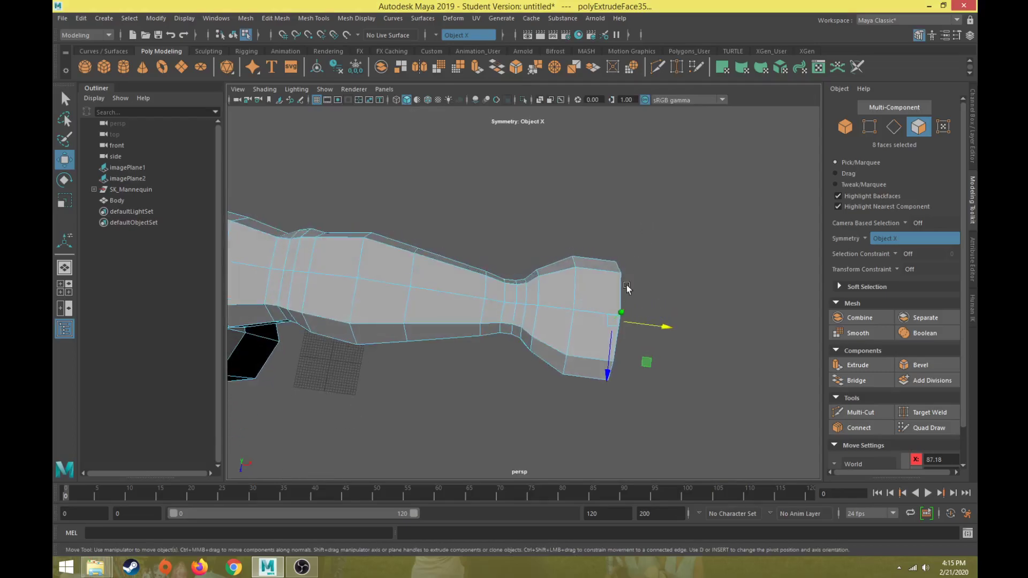
pyautogui.keyDown('alt'); pyautogui.moveTo(599, 332); pyautogui.dragTo(641, 292); pyautogui.keyUp('alt')
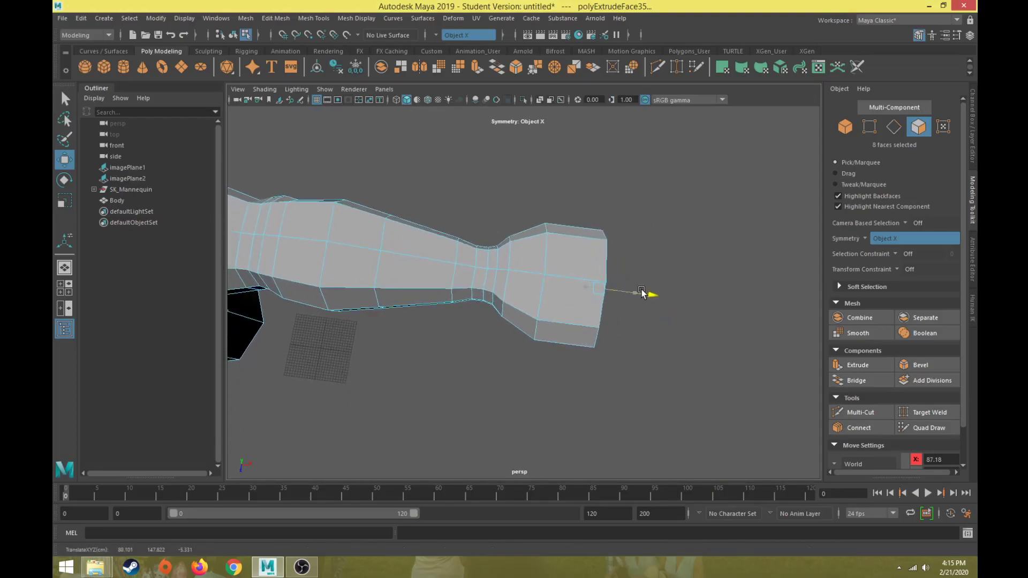
# Select the edge loop around the middle of the palm and reposition it at about X 79.37.
pyautogui.keyDown('alt'); pyautogui.moveTo(552, 272); pyautogui.dragTo(543, 231); pyautogui.keyUp('alt')
pyautogui.moveTo(543, 231); pyautogui.dragTo(541, 217, button='right')
pyautogui.doubleClick(542, 239)
pyautogui.moveTo(581, 290); pyautogui.dragTo(598, 238)
# Check the torso and both arms from several angles, leave edge editing and select the whole Body object.
pyautogui.keyDown('alt'); pyautogui.moveTo(506, 292); pyautogui.dragTo(544, 390); pyautogui.keyUp('alt')
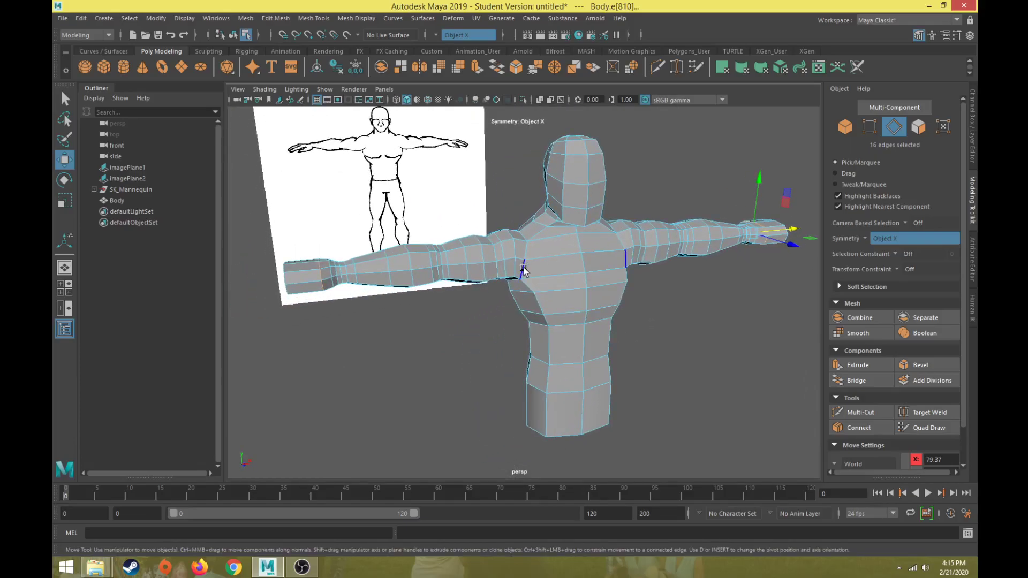
pyautogui.keyDown('alt'); pyautogui.moveTo(558, 258); pyautogui.dragTo(468, 274); pyautogui.keyUp('alt')
pyautogui.scroll(3, 468, 274)
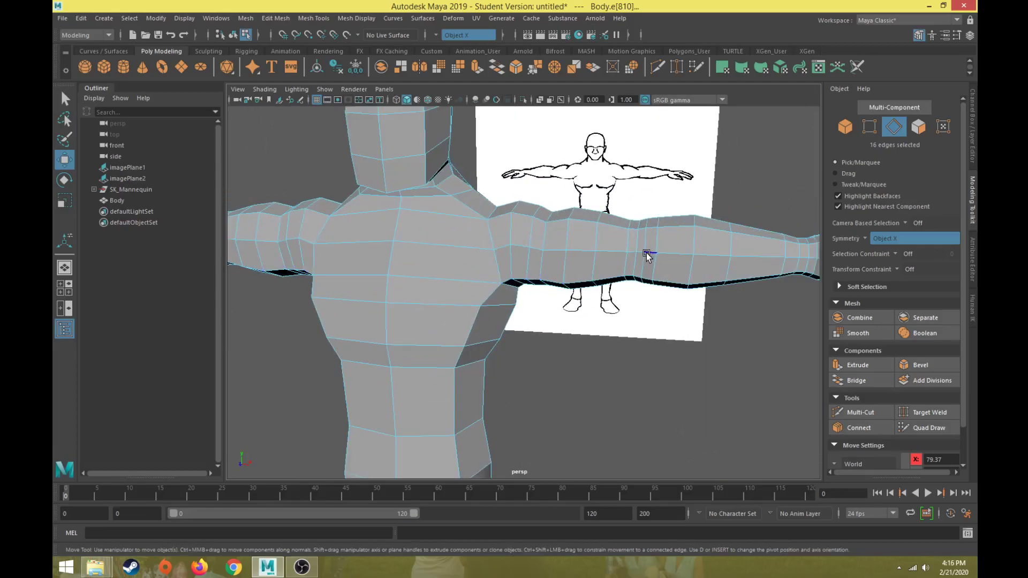
pyautogui.keyDown('alt'); pyautogui.moveTo(644, 253); pyautogui.dragTo(551, 298); pyautogui.keyUp('alt')
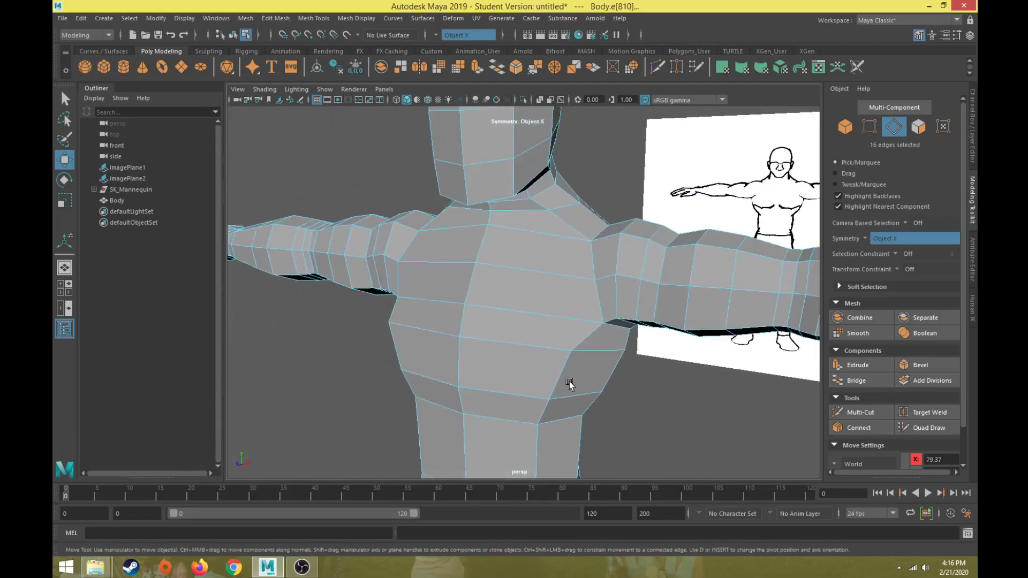
pyautogui.scroll(-5, 568, 374)
pyautogui.moveTo(565, 317)
pyautogui.keyDown('alt'); pyautogui.mouseDown()
pyautogui.moveTo(603, 315)
pyautogui.moveTo(581, 317)
pyautogui.mouseUp(); pyautogui.keyUp('alt')
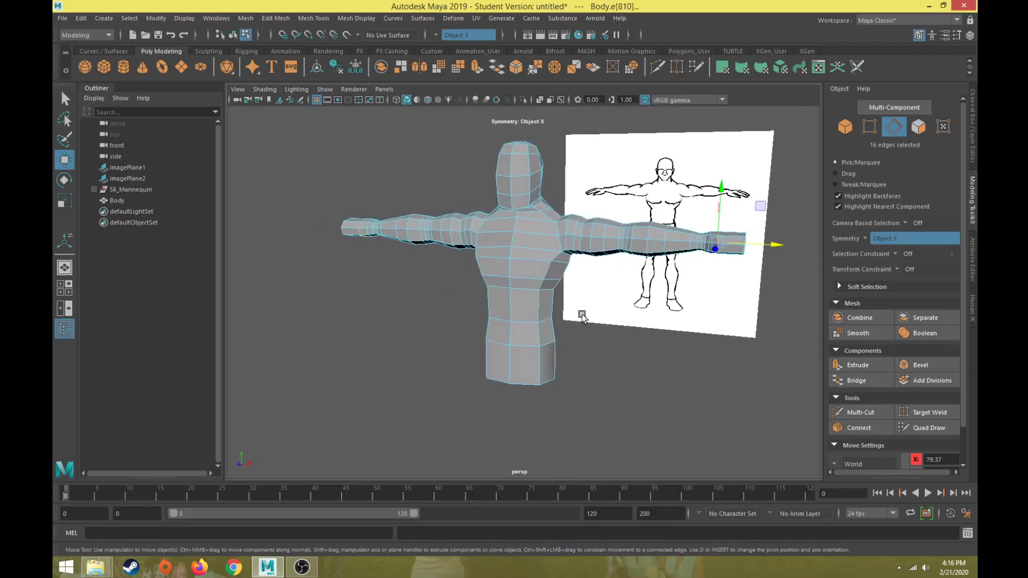
pyautogui.moveTo(553, 229); pyautogui.dragTo(579, 207, button='right')
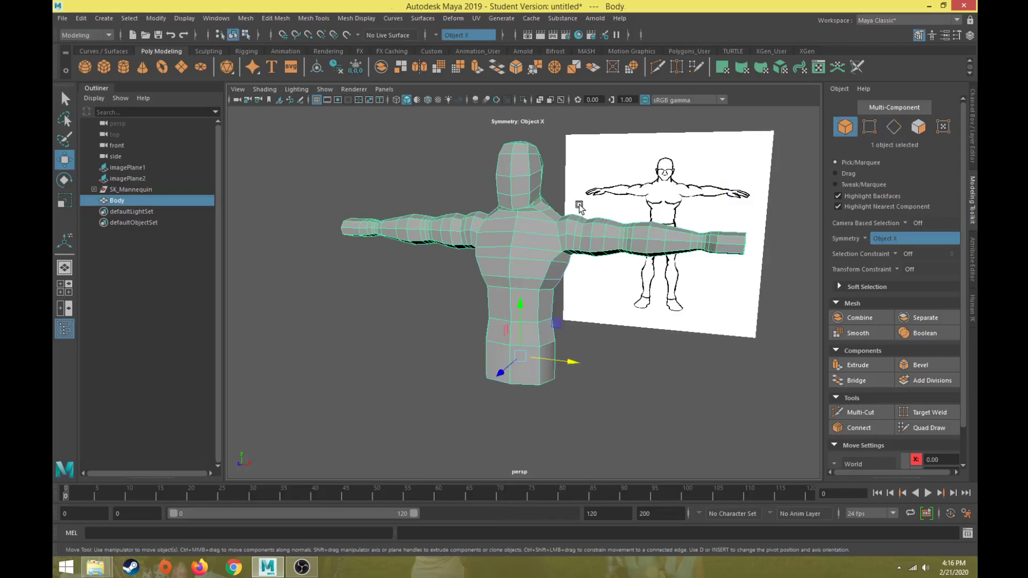